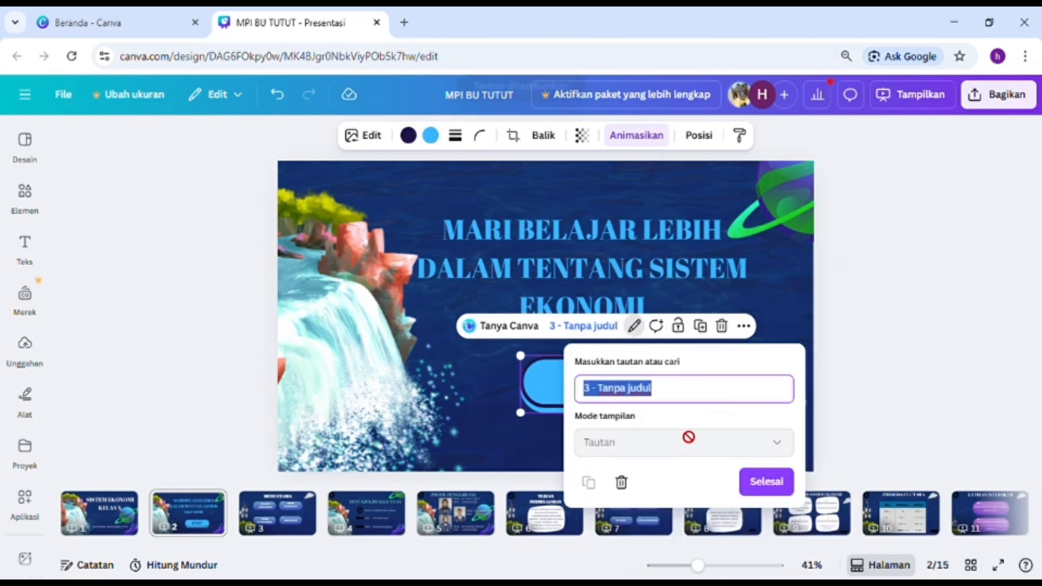
Apply the START button's link to page 3, and link the PETUNJUK PENGGUNAAN label on the MENU UTAMA page to page 4.
{"action": "left_click", "coordinate": [766, 483]}
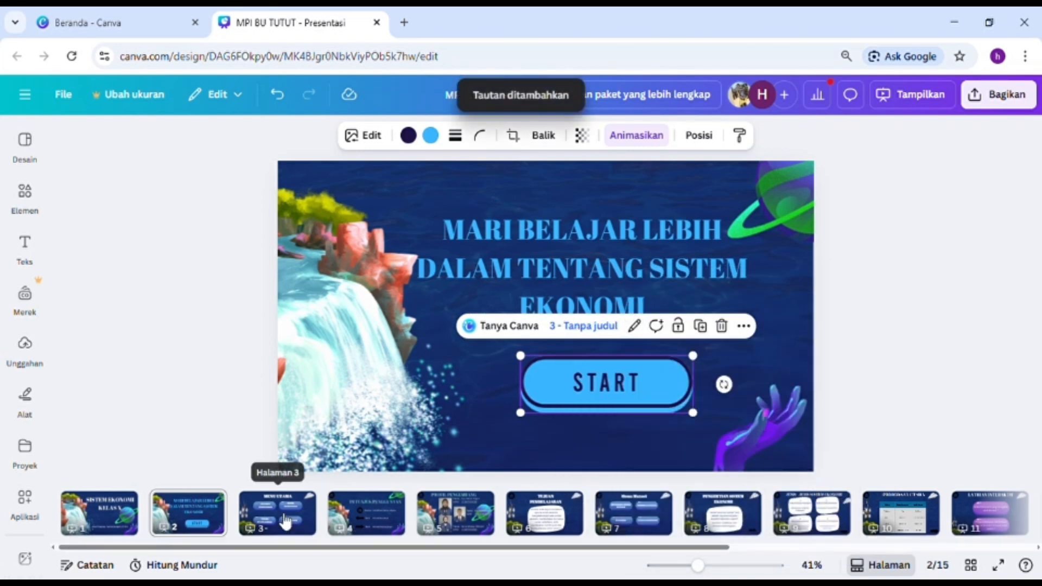
{"action": "left_click", "coordinate": [315, 520]}
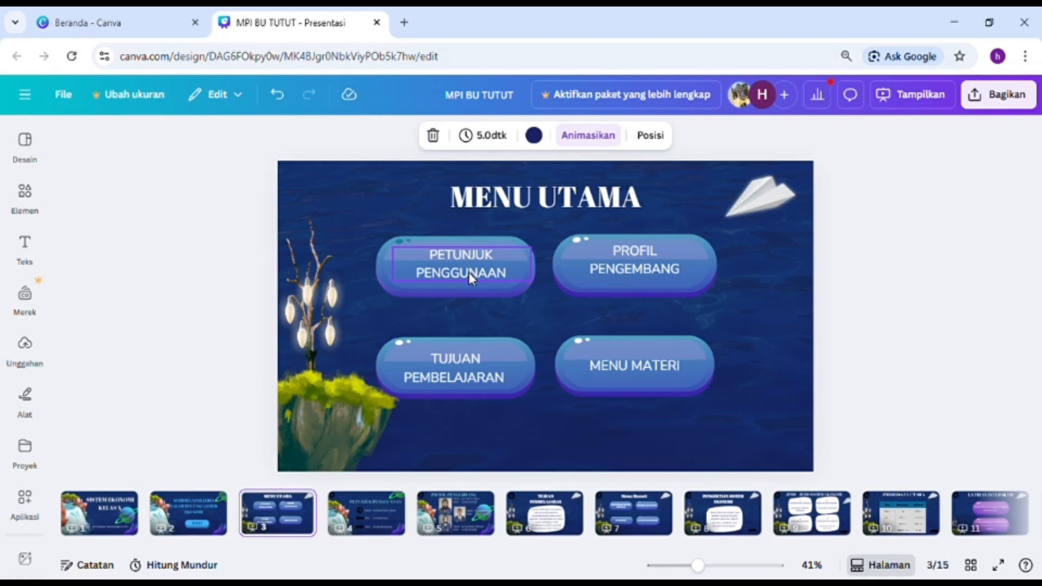
{"action": "left_click", "coordinate": [468, 272]}
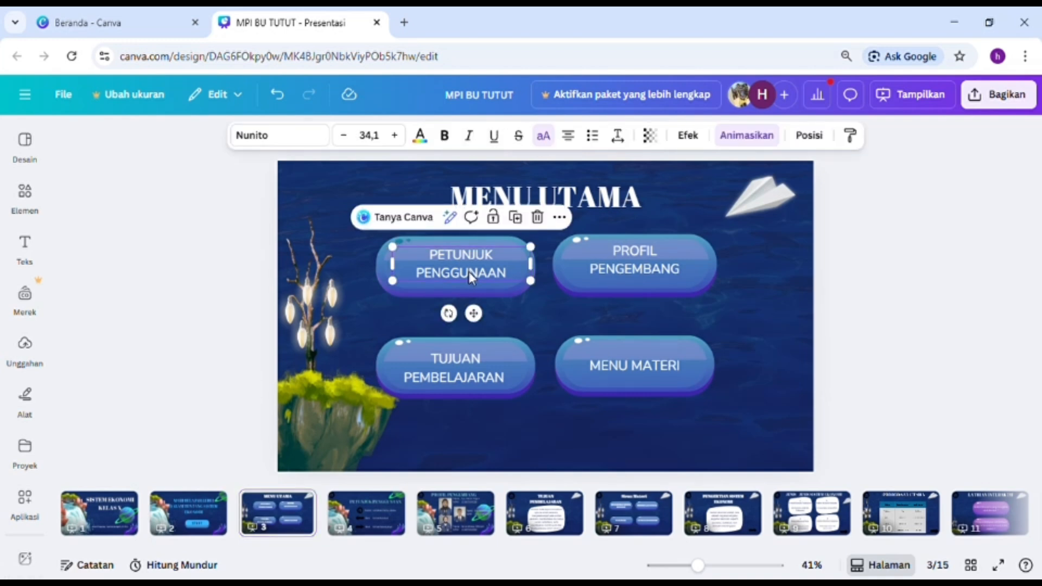
{"action": "right_click", "coordinate": [467, 271]}
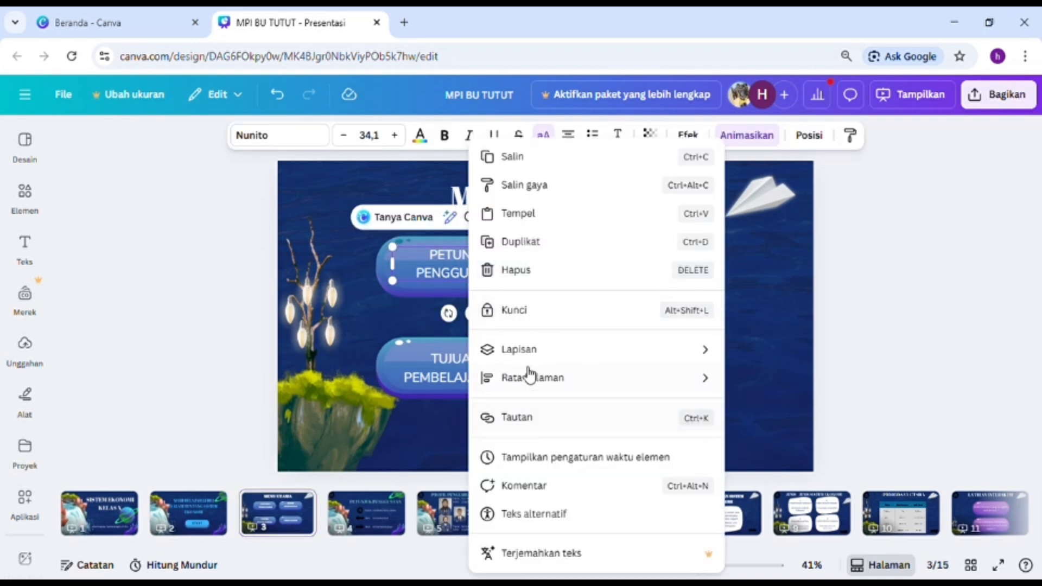
{"action": "left_click", "coordinate": [531, 423]}
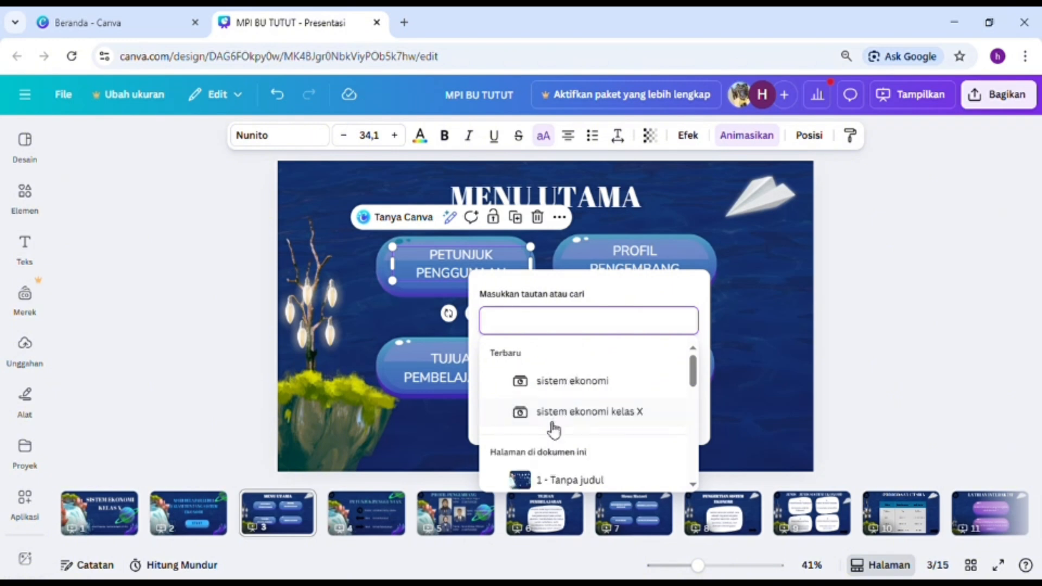
{"action": "scroll", "coordinate": [563, 426], "scroll_direction": "down", "scroll_amount": 2}
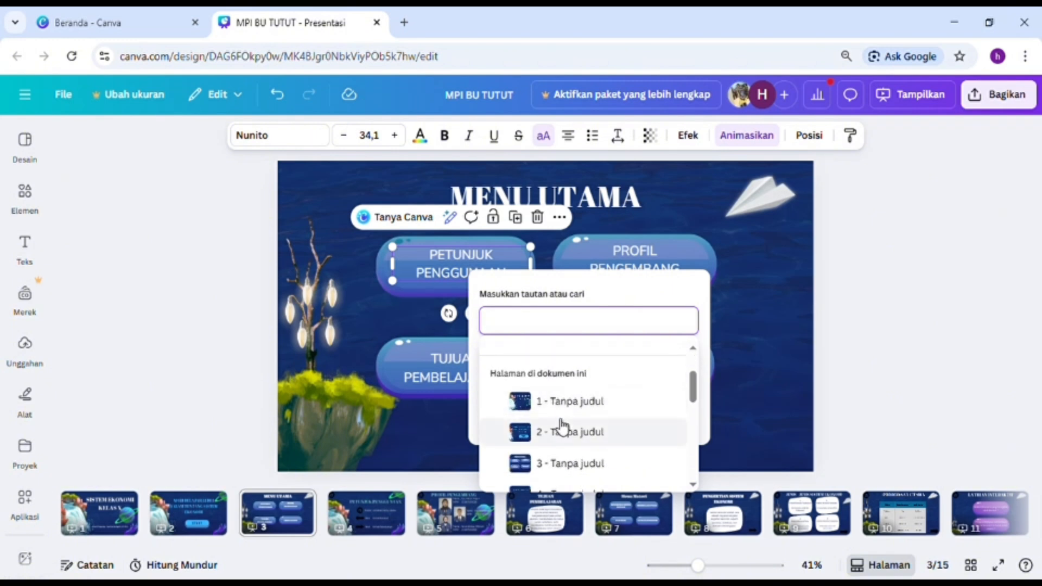
{"action": "scroll", "coordinate": [564, 426], "scroll_direction": "up", "scroll_amount": 2}
{"action": "scroll", "coordinate": [567, 423], "scroll_direction": "down", "scroll_amount": 3}
{"action": "left_click", "coordinate": [567, 418]}
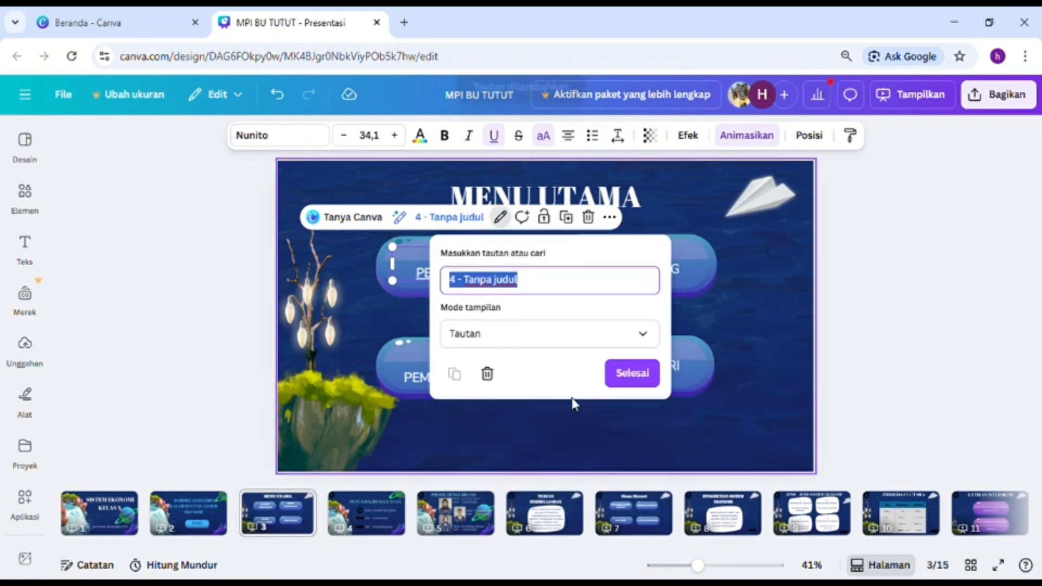
{"action": "left_click", "coordinate": [643, 377]}
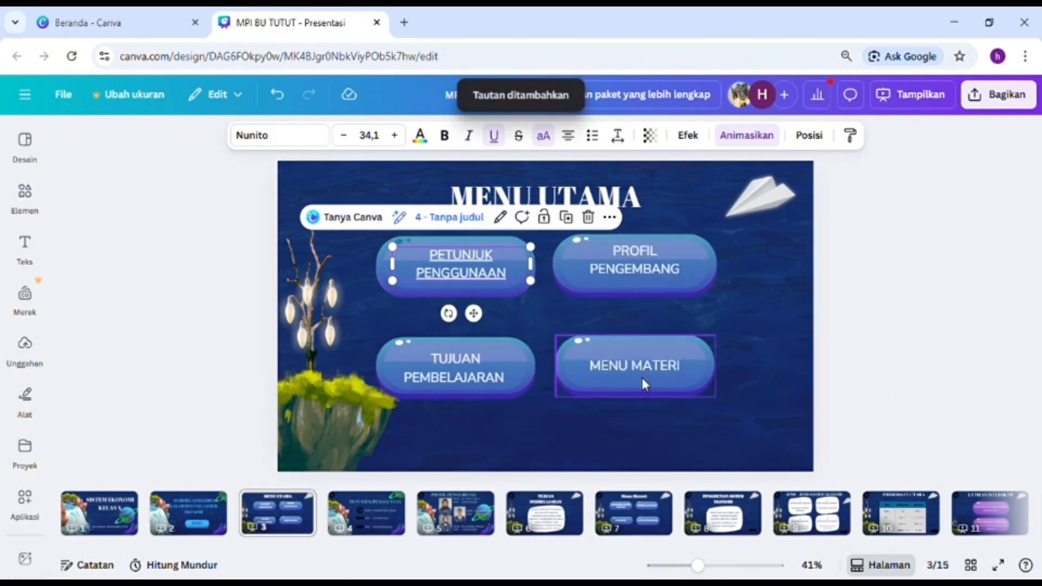
Link the PROFIL PENGEMBANG label on the MENU UTAMA page to page 5 of the presentation.
{"action": "left_click", "coordinate": [630, 277]}
{"action": "right_click", "coordinate": [631, 277]}
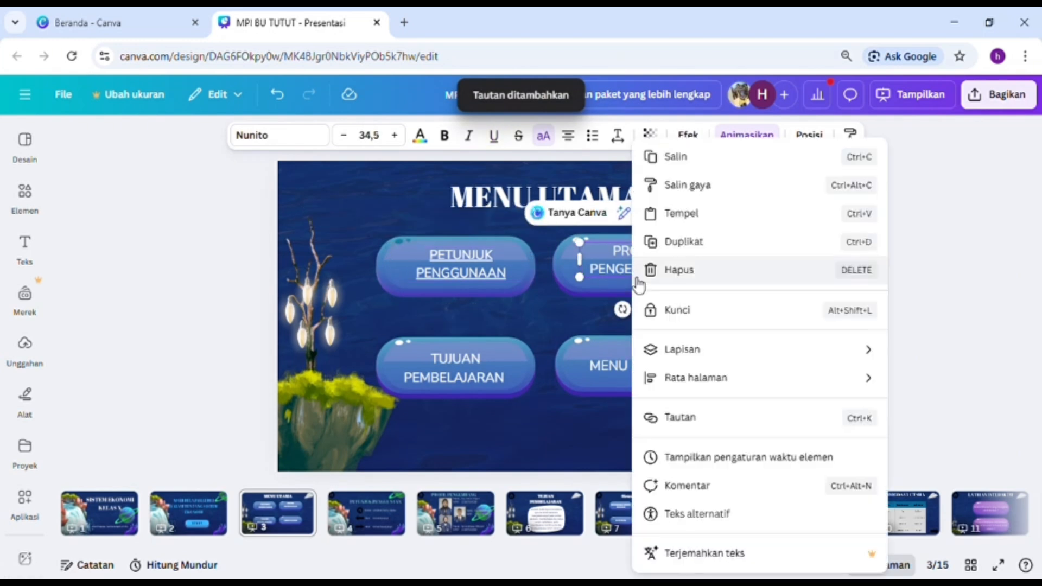
{"action": "left_click", "coordinate": [689, 426]}
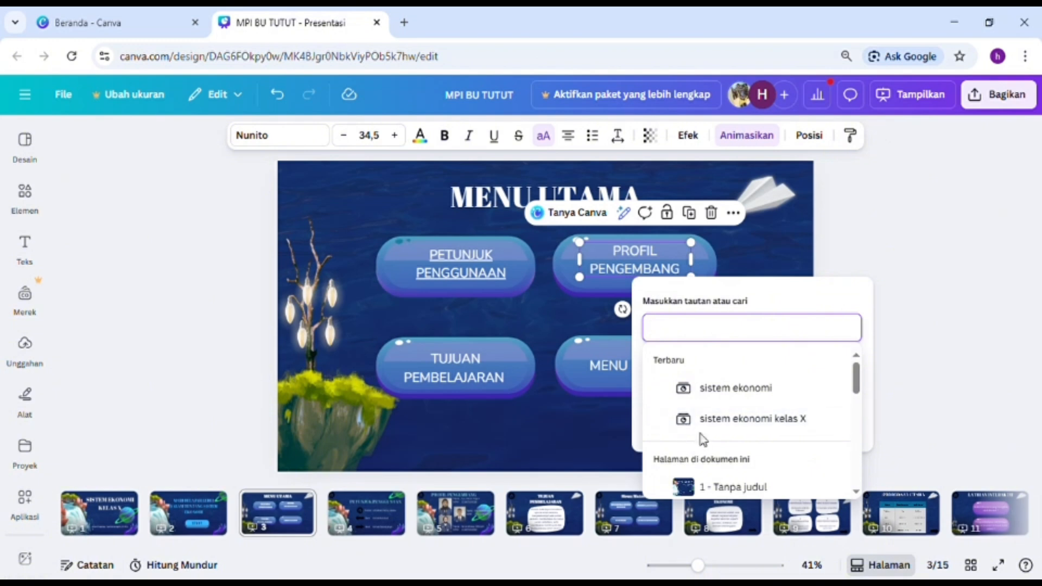
{"action": "scroll", "coordinate": [708, 431], "scroll_direction": "down", "scroll_amount": 3}
{"action": "left_click", "coordinate": [719, 454]}
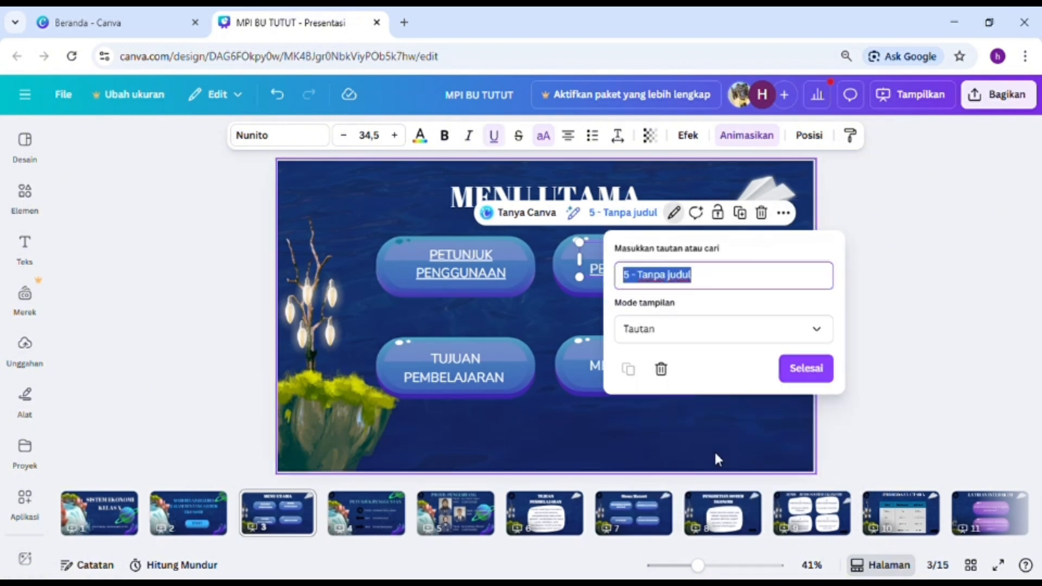
{"action": "left_click", "coordinate": [801, 369]}
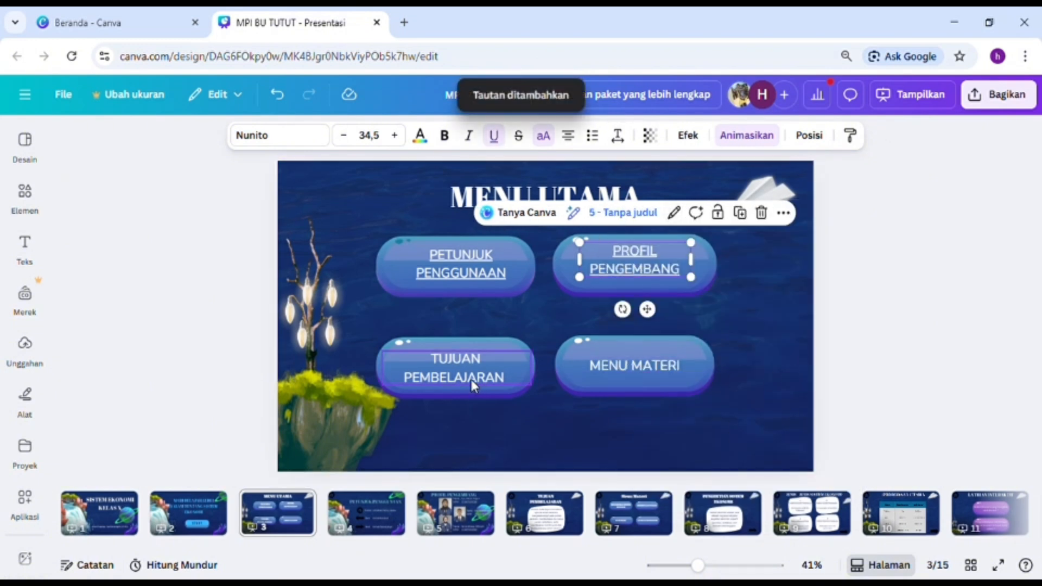
Link the TUJUAN PEMBELAJARAN label on the MENU UTAMA page to page 6 of the presentation.
{"action": "left_click", "coordinate": [440, 380]}
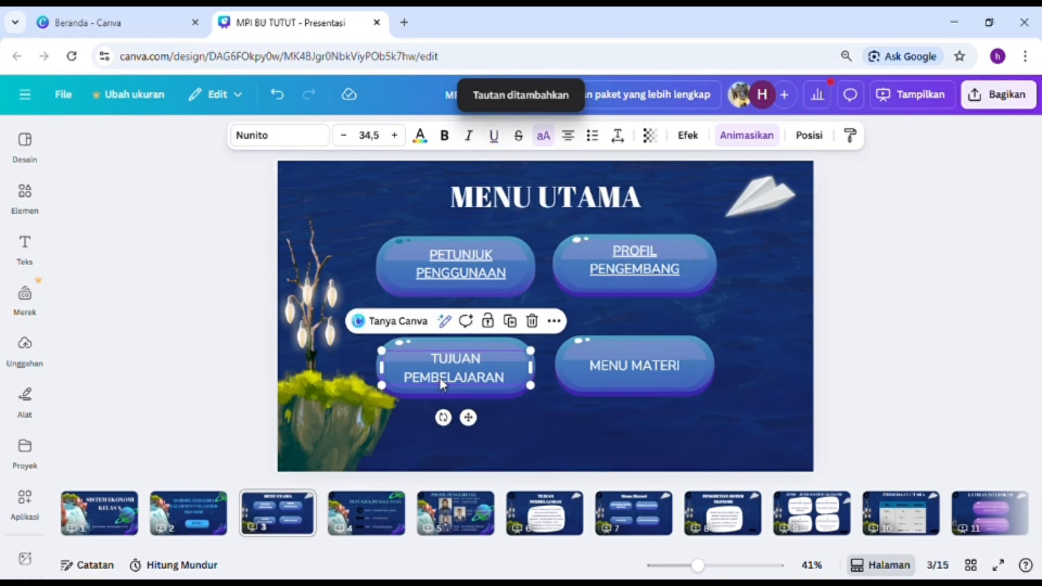
{"action": "right_click", "coordinate": [440, 379]}
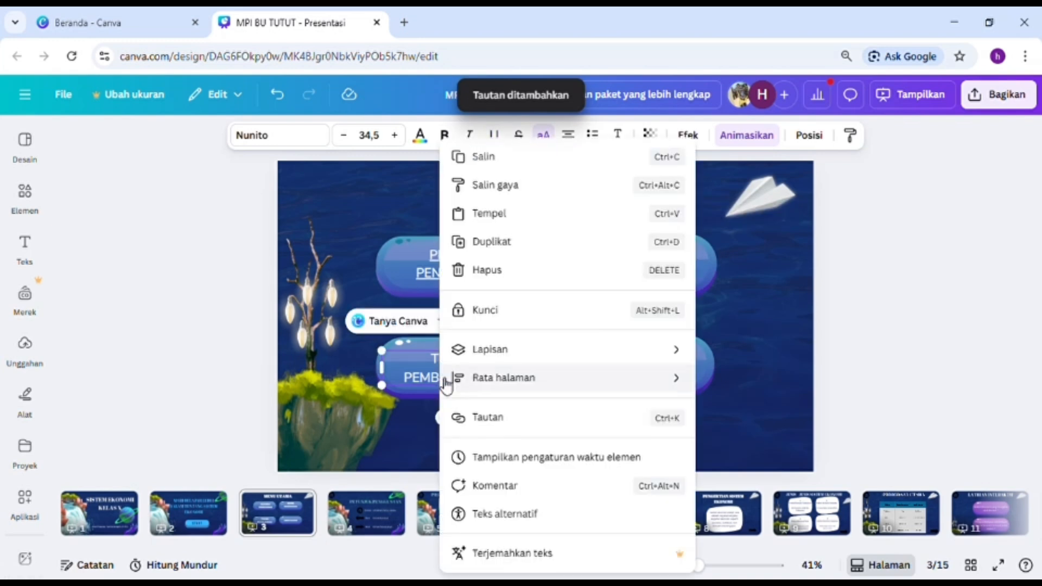
{"action": "left_click", "coordinate": [509, 418]}
{"action": "scroll", "coordinate": [556, 391], "scroll_direction": "down", "scroll_amount": 2}
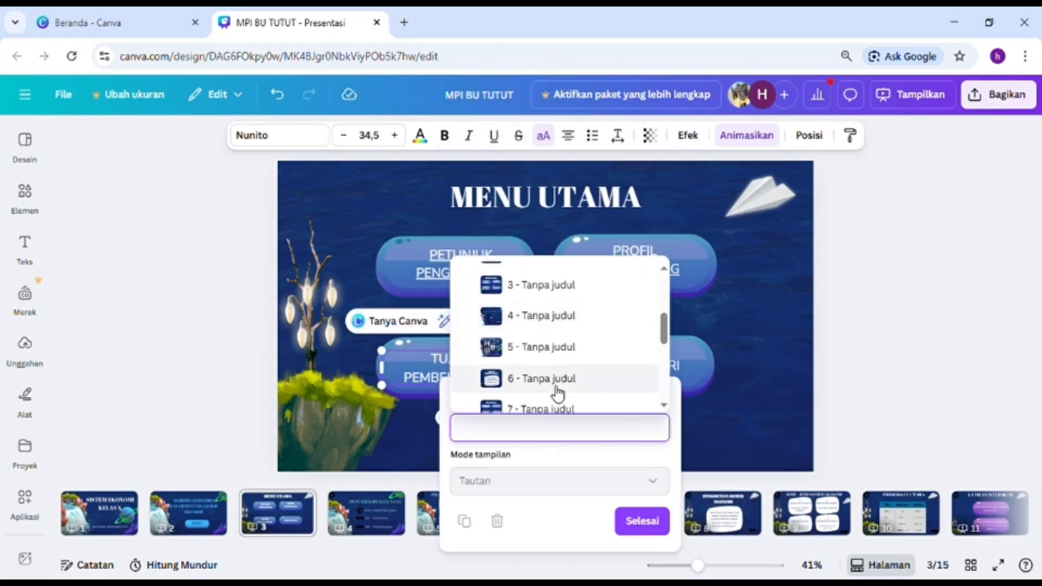
{"action": "left_click", "coordinate": [557, 380]}
{"action": "left_click", "coordinate": [623, 474]}
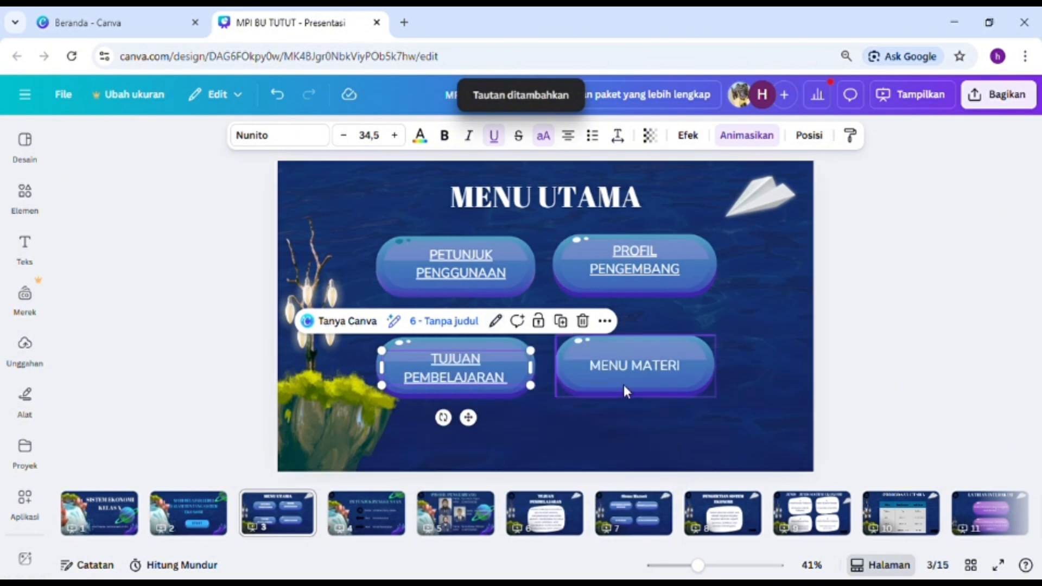
Link the MENU MATERI label on the MENU UTAMA page to page 7 of the presentation.
{"action": "left_click", "coordinate": [625, 380]}
{"action": "right_click", "coordinate": [626, 370]}
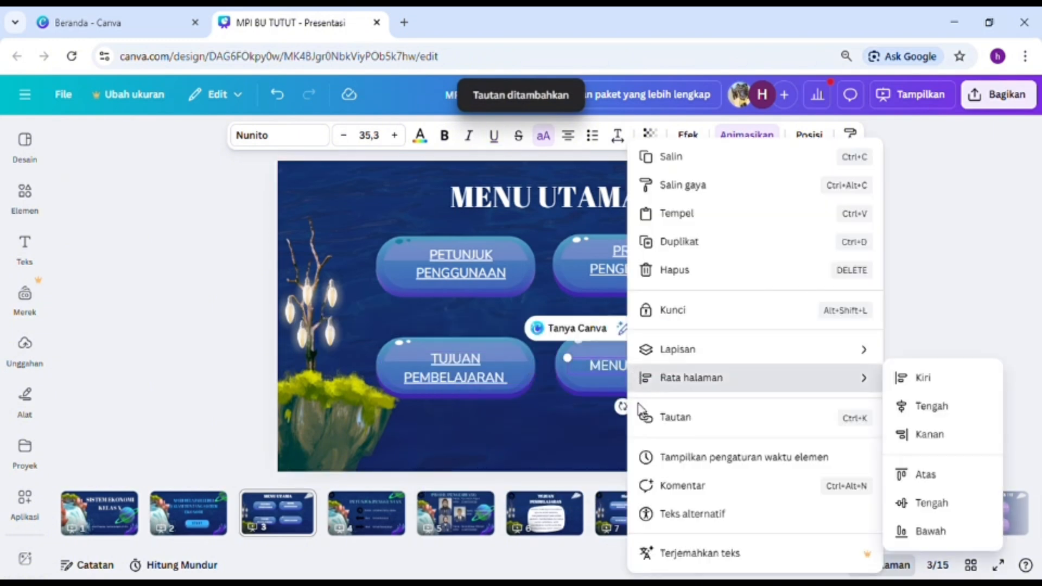
{"action": "left_click", "coordinate": [672, 419]}
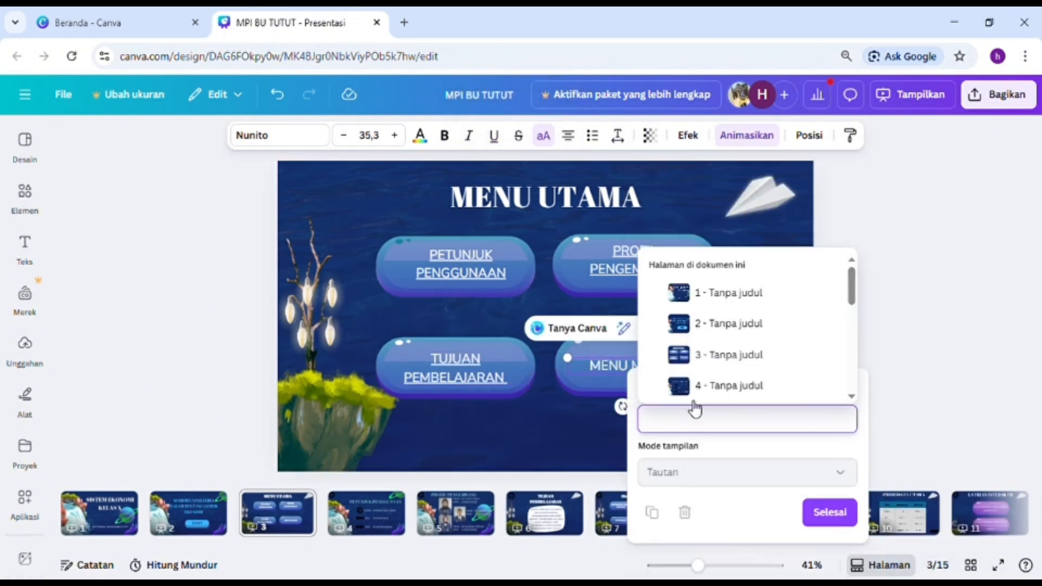
{"action": "scroll", "coordinate": [705, 387], "scroll_direction": "down", "scroll_amount": 5}
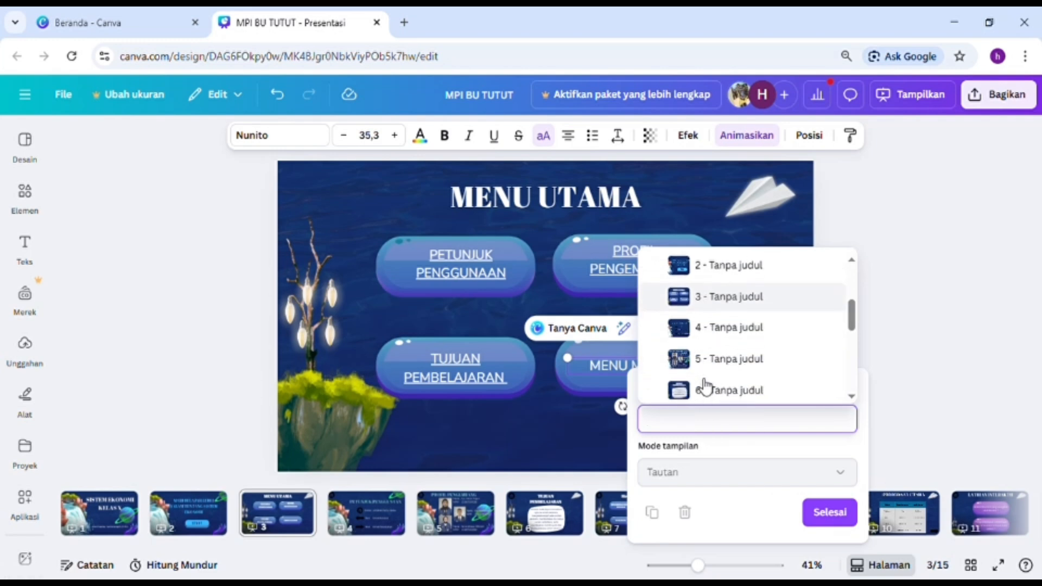
{"action": "left_click", "coordinate": [705, 345]}
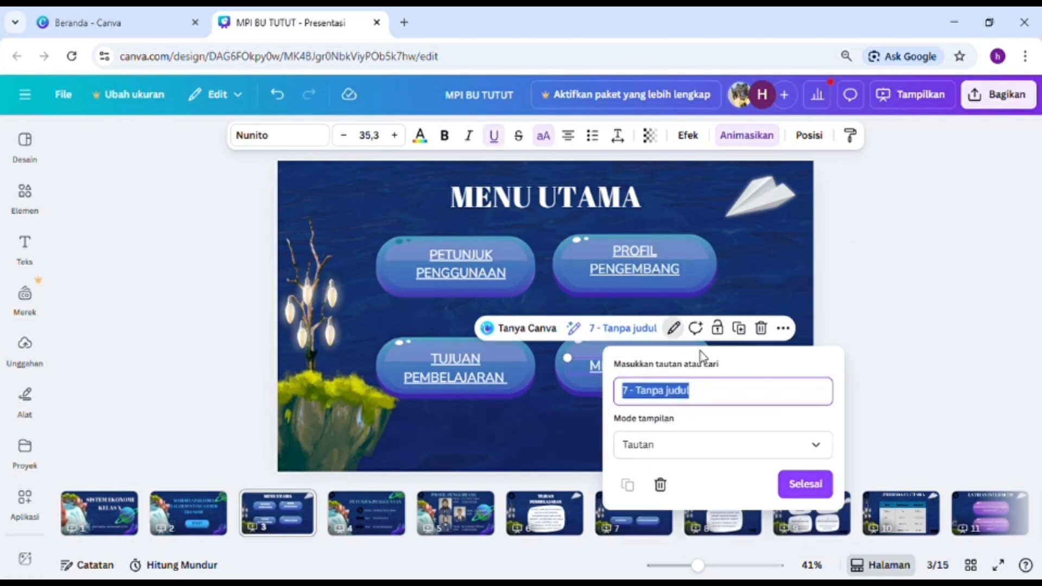
{"action": "left_click", "coordinate": [790, 488]}
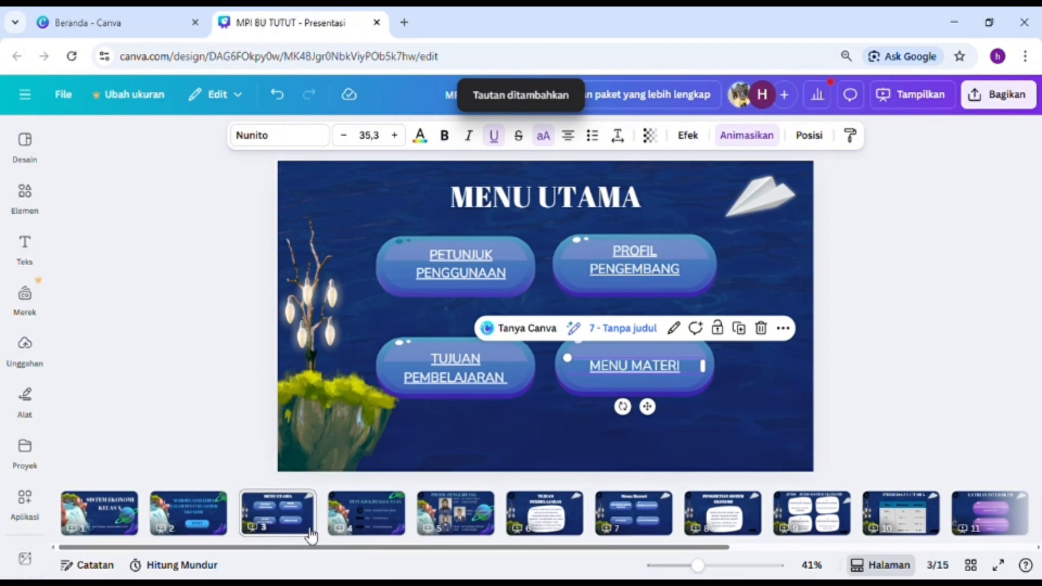
Link the home icon in the corner of the PETUNJUK PENGGUNAAN page (page 4) to page 3.
{"action": "left_click", "coordinate": [363, 518]}
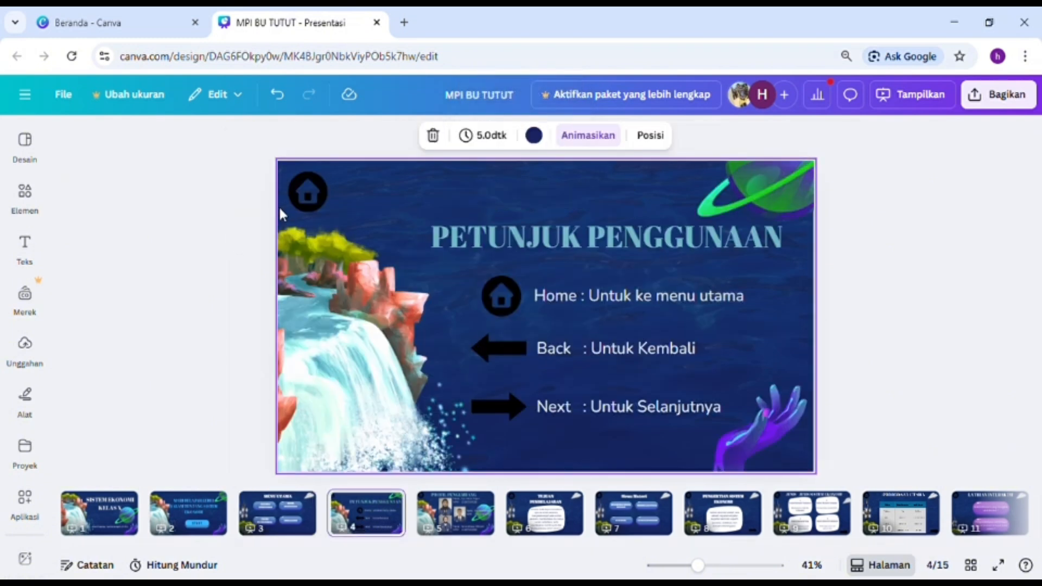
{"action": "right_click", "coordinate": [301, 201]}
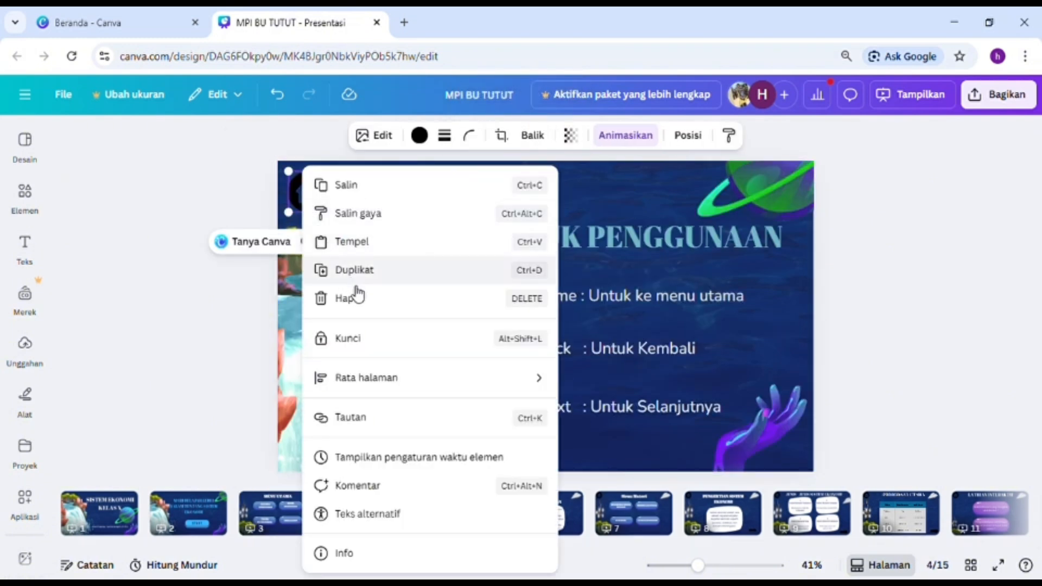
{"action": "left_click", "coordinate": [387, 429]}
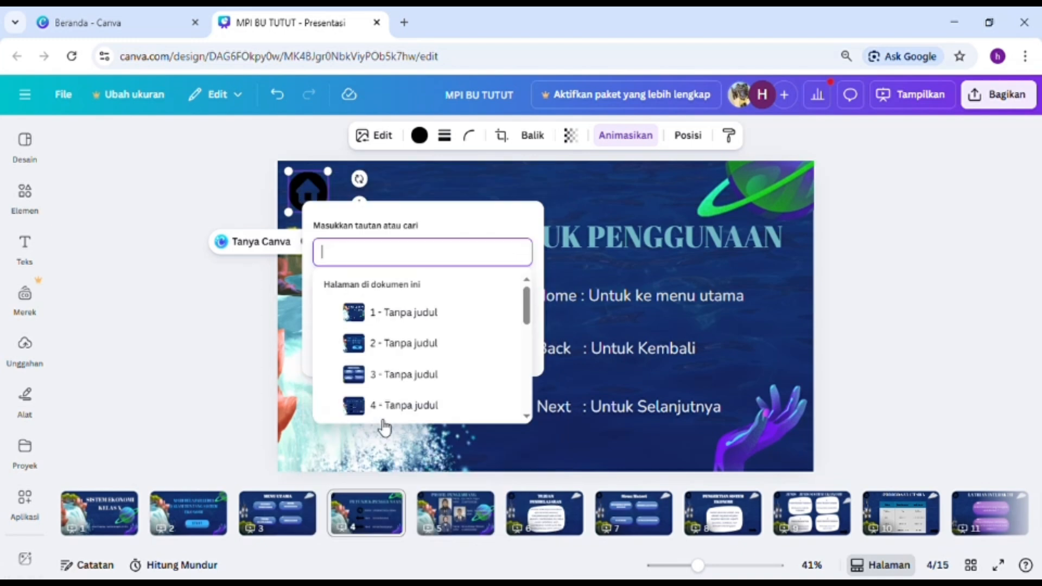
{"action": "scroll", "coordinate": [413, 377], "scroll_direction": "down", "scroll_amount": 3}
{"action": "scroll", "coordinate": [417, 378], "scroll_direction": "down", "scroll_amount": 1}
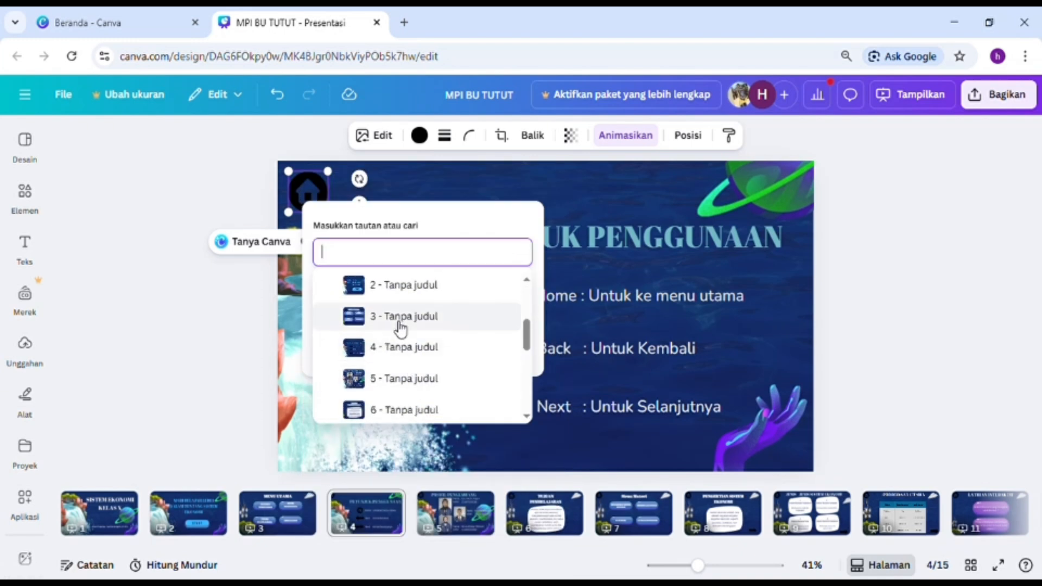
{"action": "left_click", "coordinate": [401, 325]}
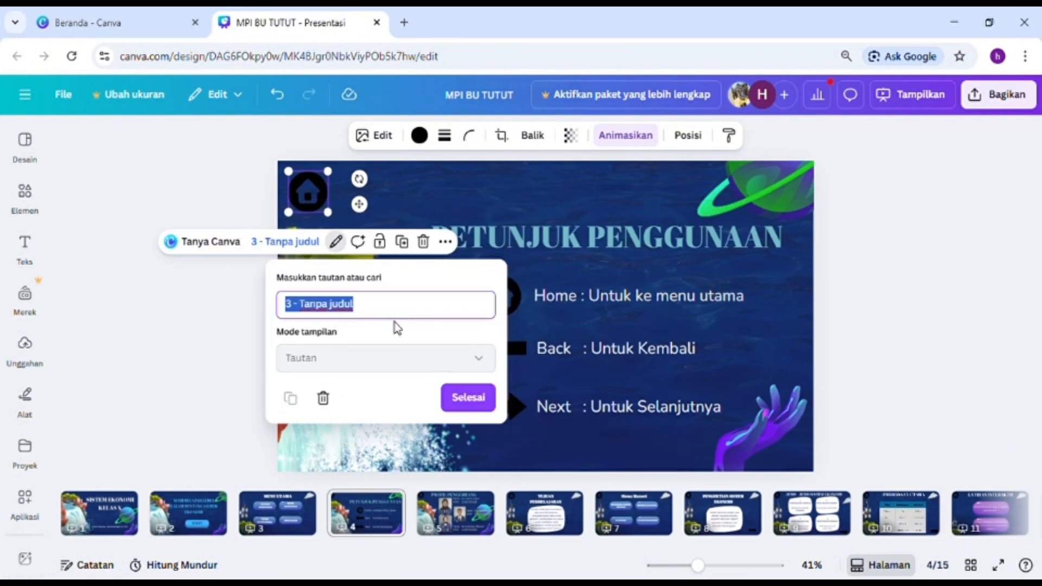
{"action": "left_click", "coordinate": [456, 397]}
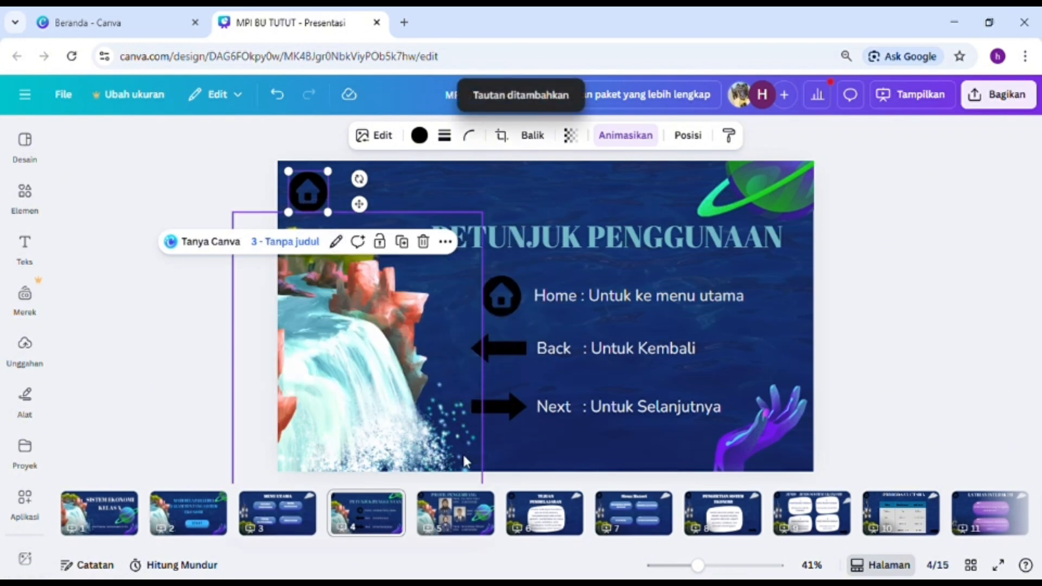
Check which page the home icon on the PROFIL PENGEMBANG page (page 5) links to.
{"action": "left_click", "coordinate": [471, 520]}
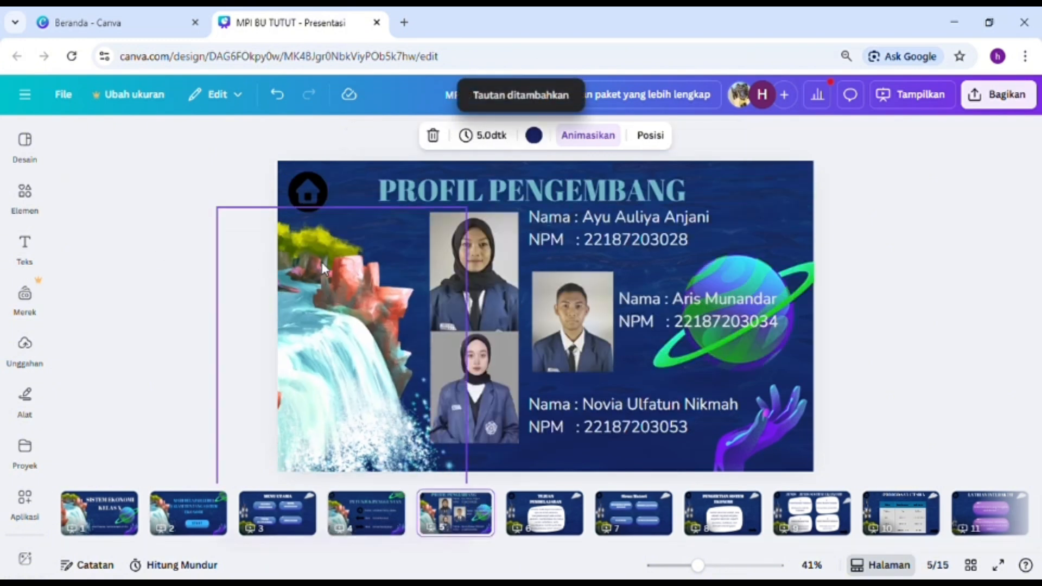
{"action": "left_click", "coordinate": [316, 197]}
{"action": "right_click", "coordinate": [323, 205]}
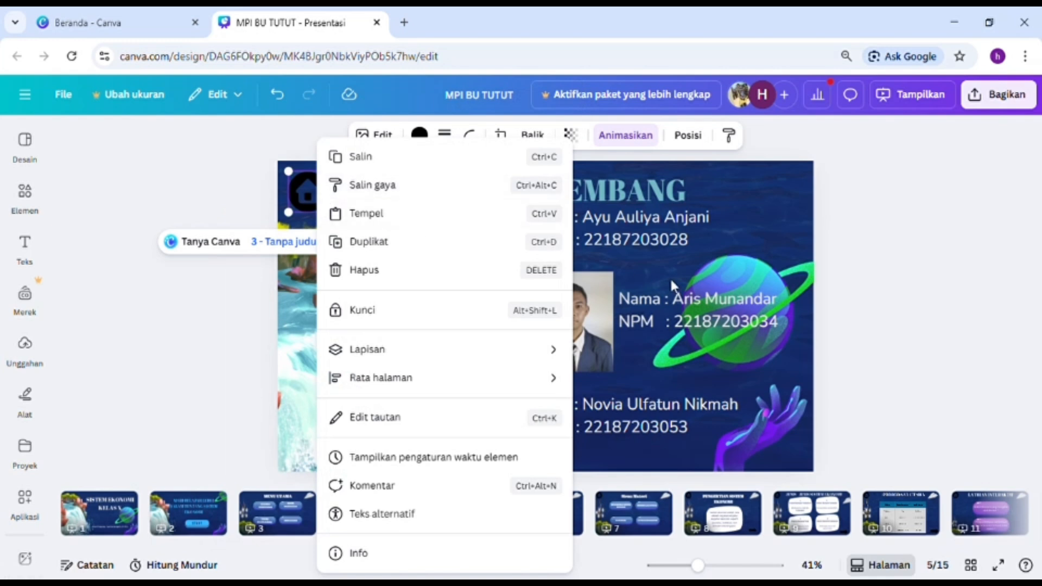
{"action": "left_click", "coordinate": [831, 297]}
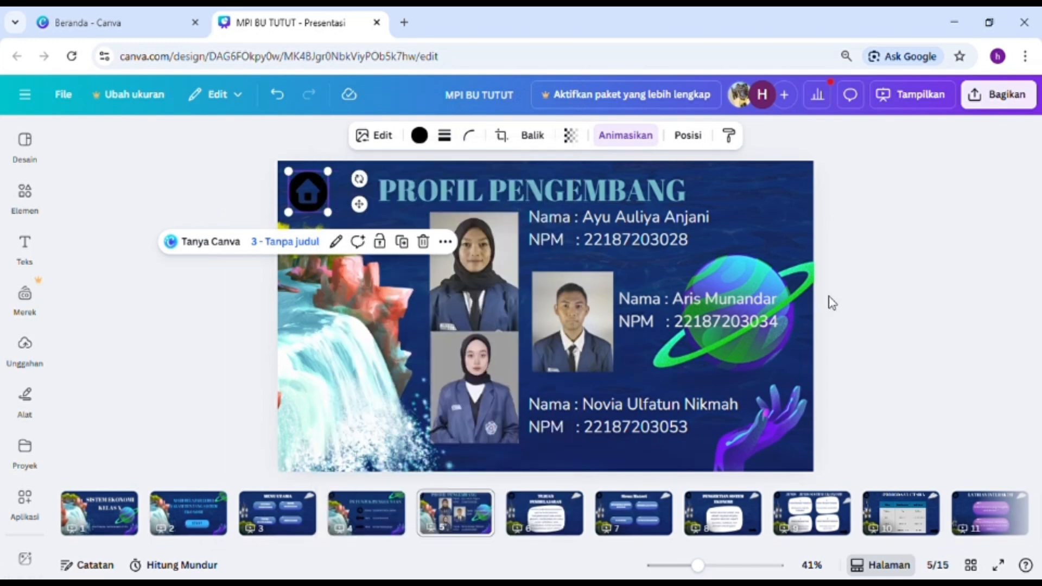
Link the home icon on the TUJUAN PEMBELAJARAN page (page 6) to page 3.
{"action": "left_click", "coordinate": [541, 522]}
{"action": "left_click", "coordinate": [325, 206]}
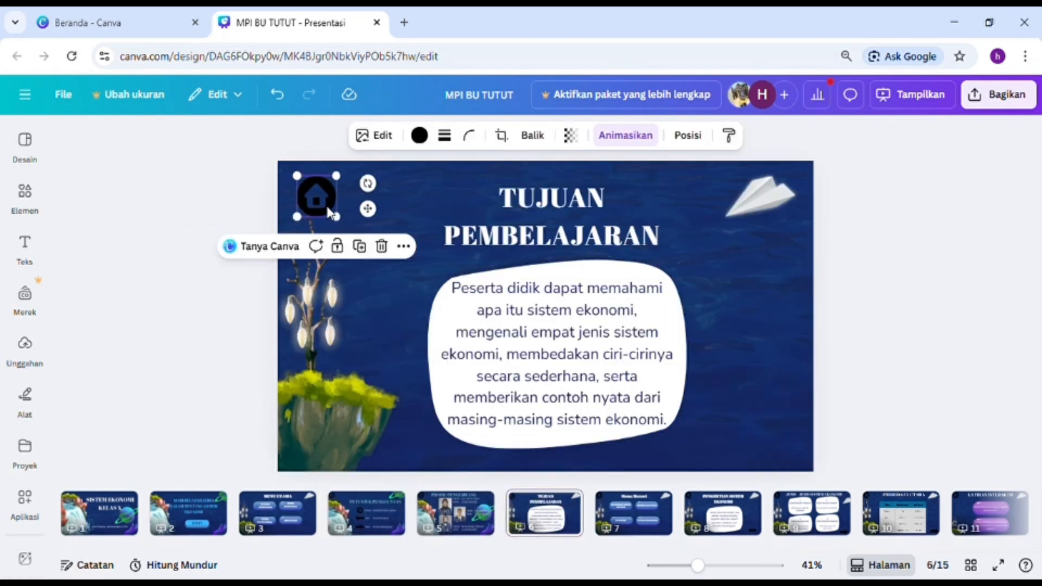
{"action": "right_click", "coordinate": [332, 212]}
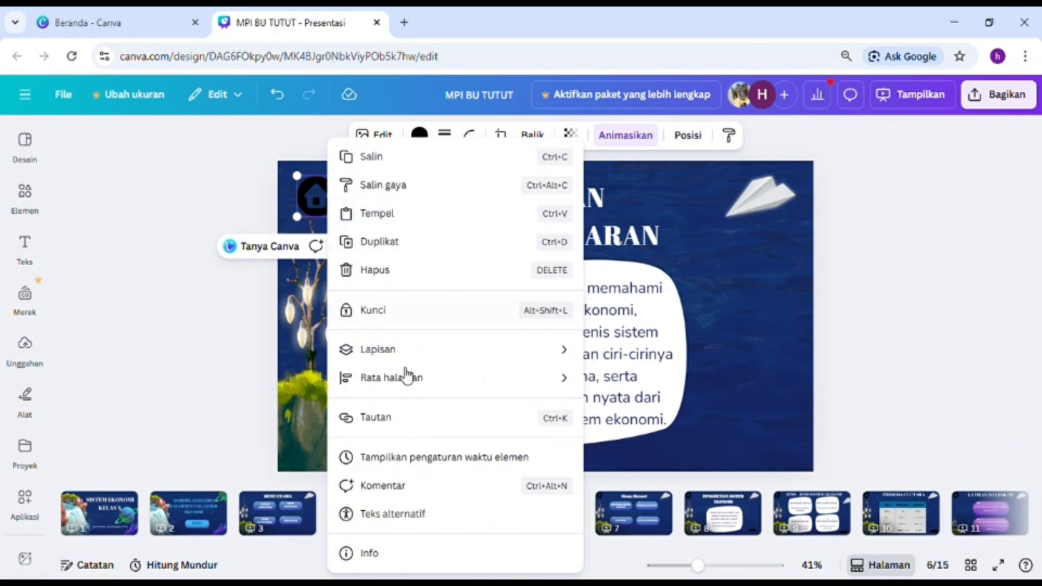
{"action": "left_click", "coordinate": [421, 418]}
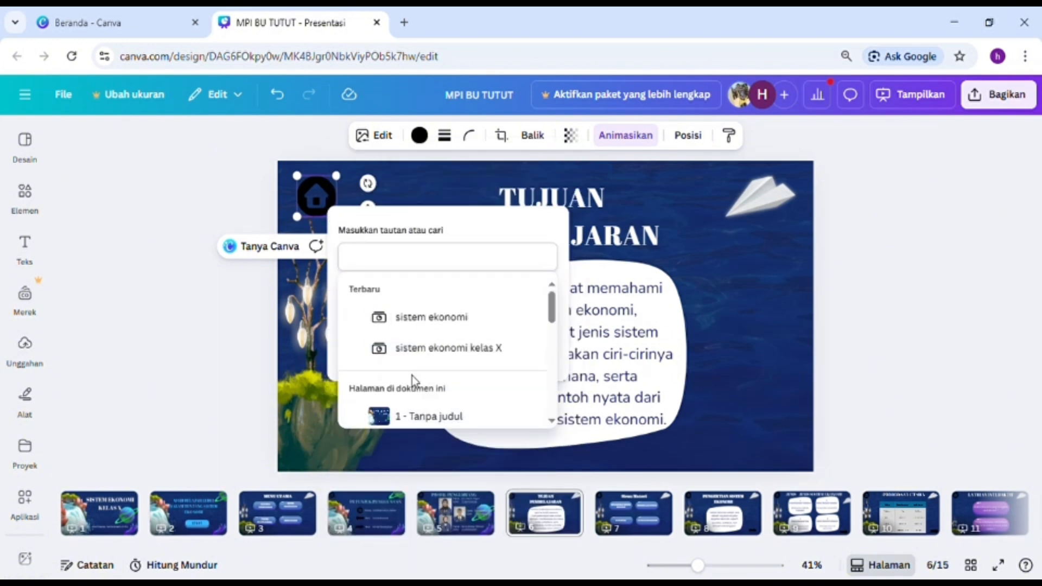
{"action": "scroll", "coordinate": [467, 404], "scroll_direction": "down", "scroll_amount": 3}
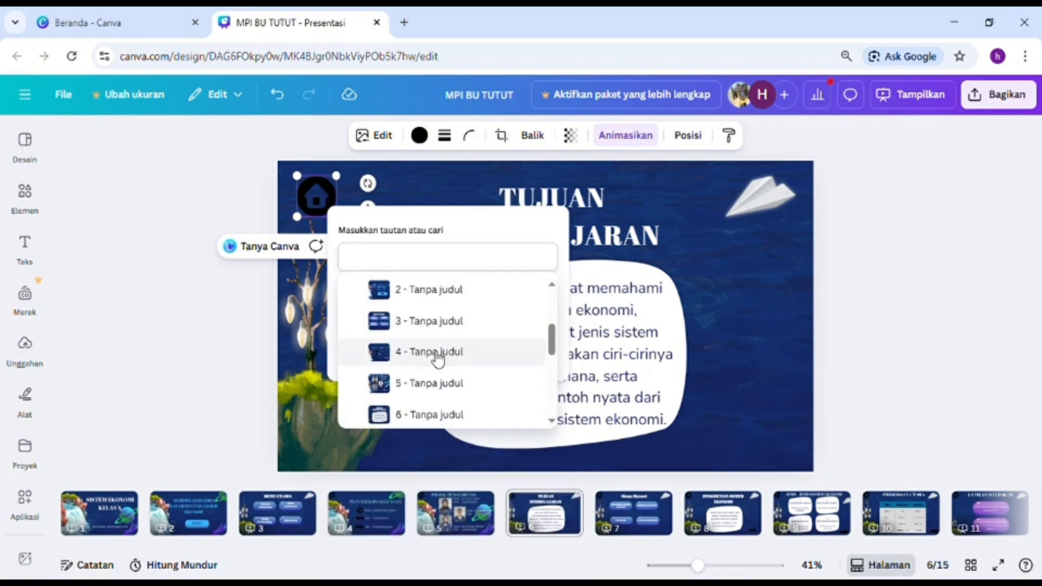
{"action": "left_click", "coordinate": [432, 321]}
{"action": "left_click", "coordinate": [465, 401]}
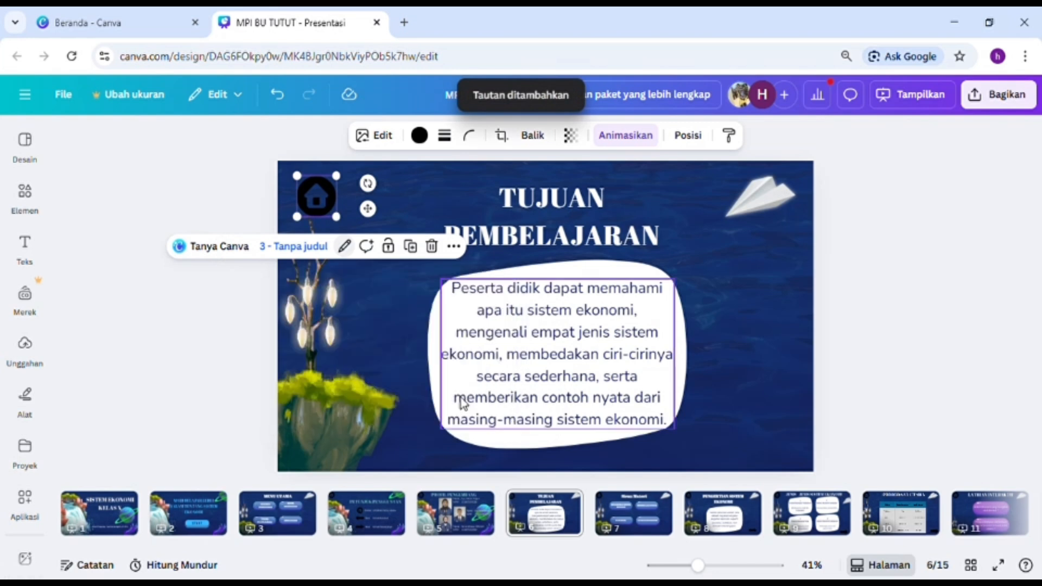
Check which page the home icon on the Menu Materi page (page 7) links to.
{"action": "left_click", "coordinate": [629, 515]}
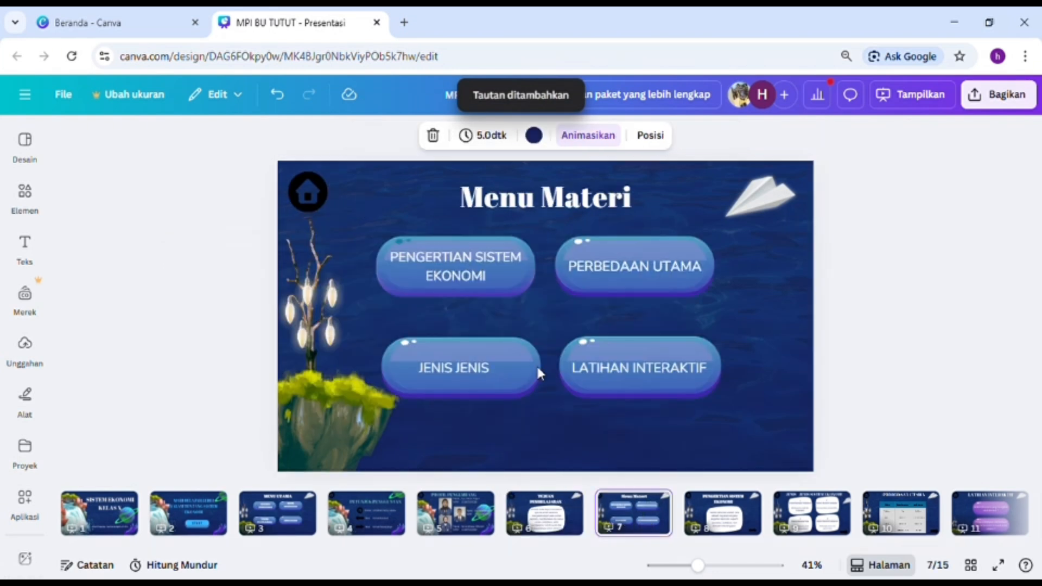
{"action": "left_click", "coordinate": [300, 201]}
{"action": "right_click", "coordinate": [301, 202]}
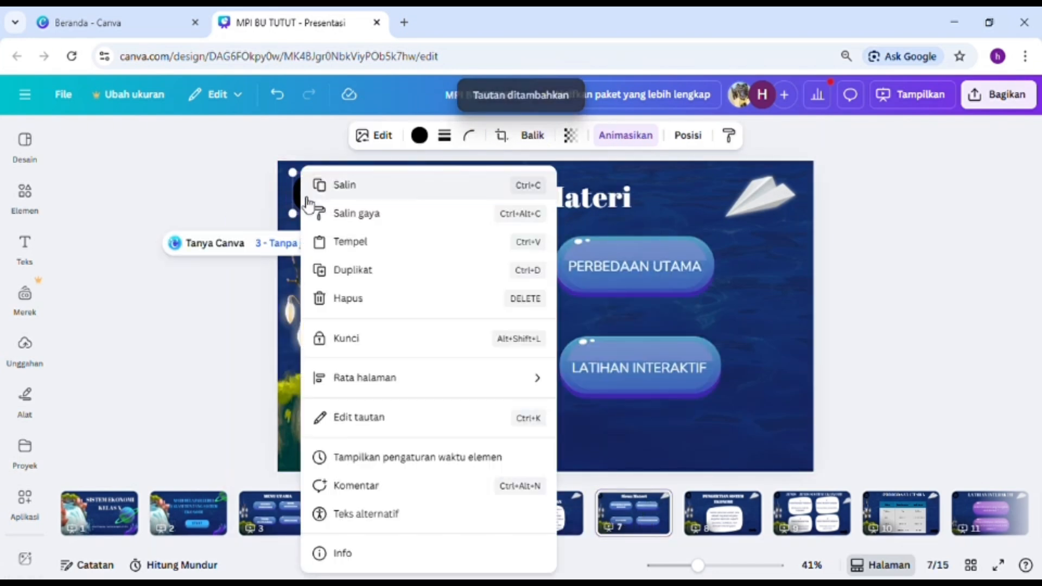
{"action": "left_click", "coordinate": [844, 308]}
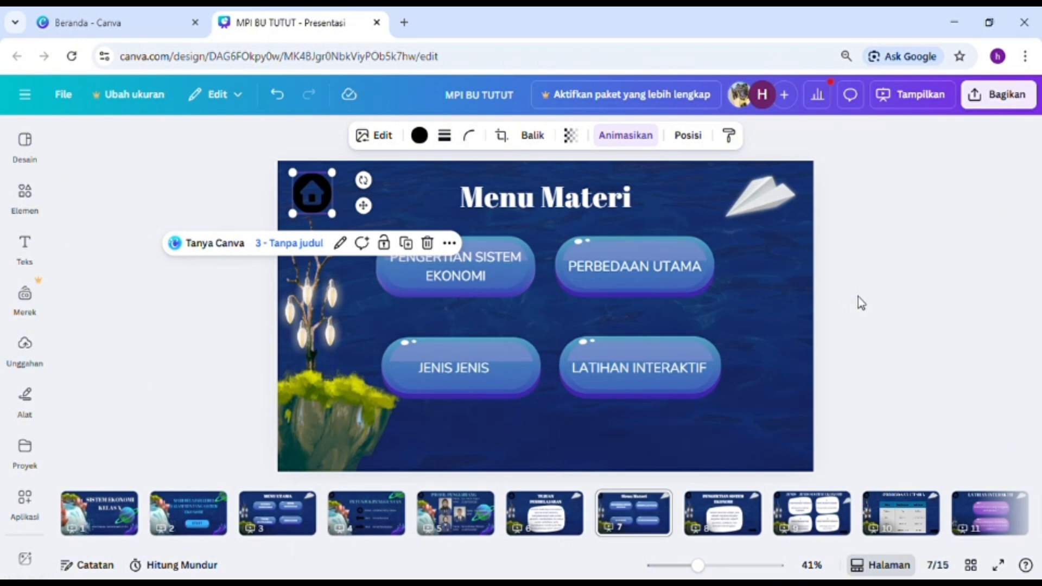
{"action": "left_click", "coordinate": [858, 298]}
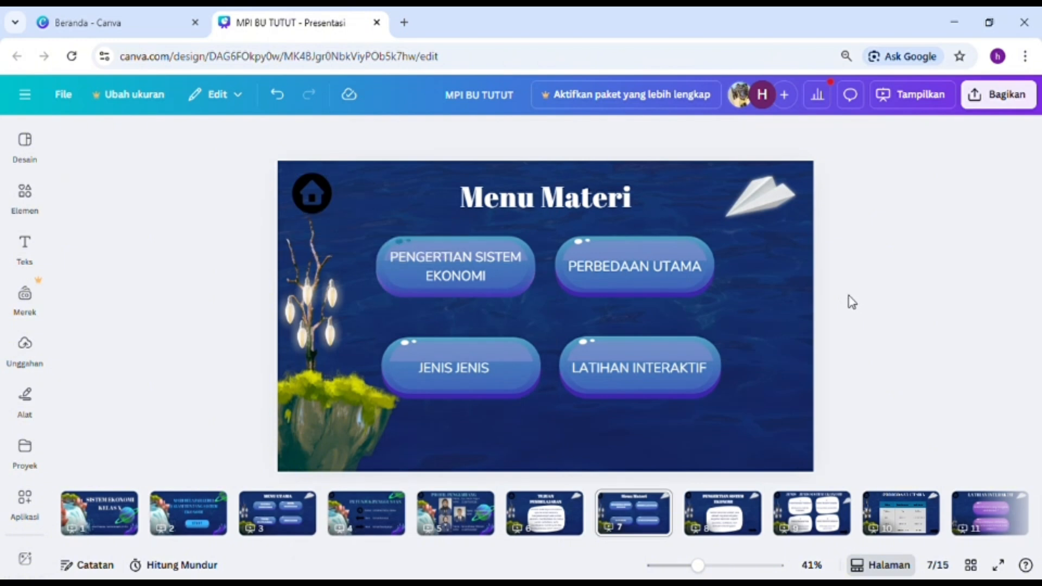
Link the PENGERTIAN SISTEM EKONOMI label on the Menu Materi page to page 8 of the presentation.
{"action": "left_click", "coordinate": [463, 260]}
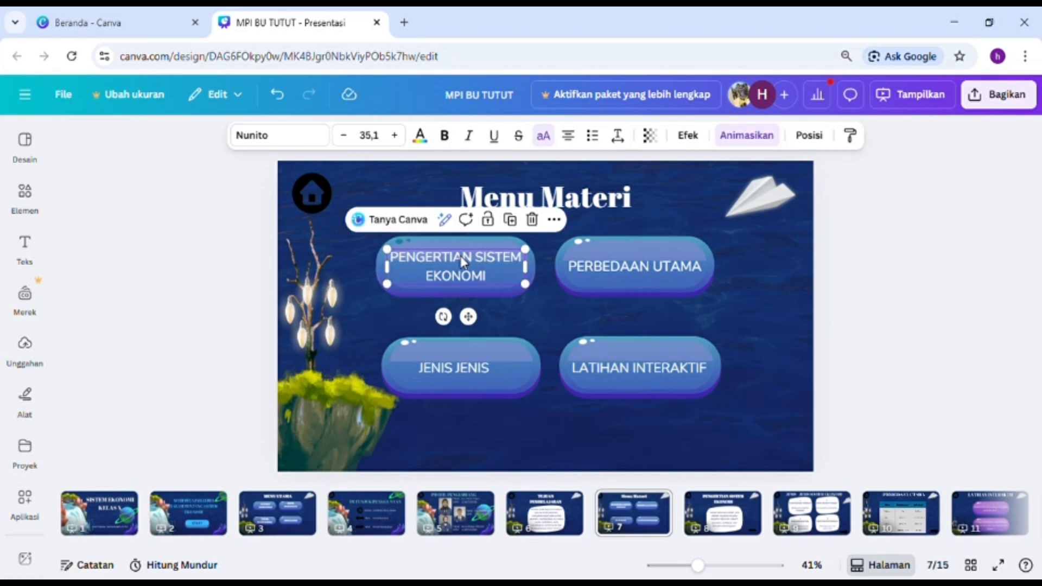
{"action": "right_click", "coordinate": [463, 262]}
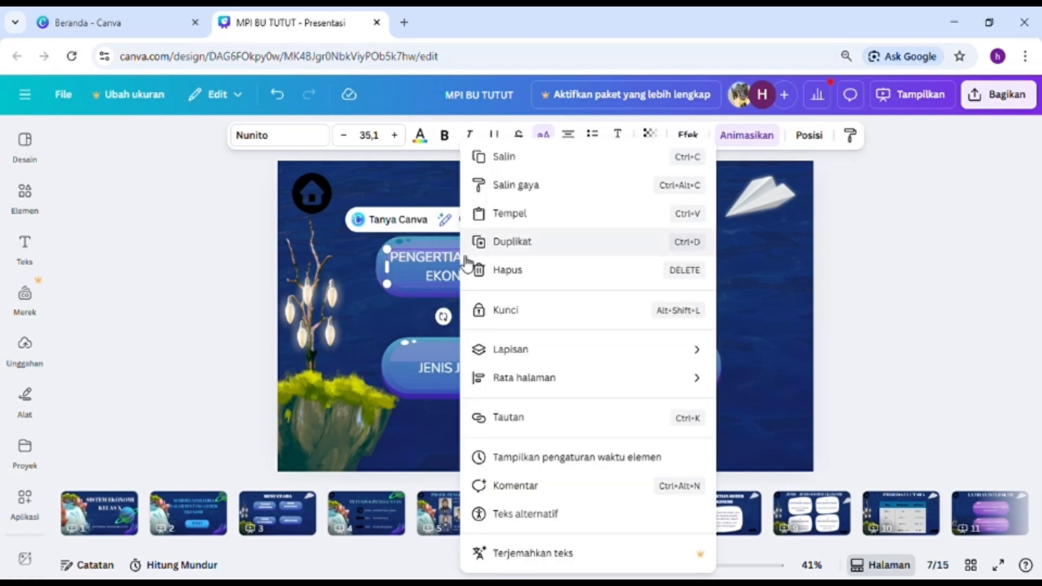
{"action": "left_click", "coordinate": [552, 418]}
{"action": "scroll", "coordinate": [549, 418], "scroll_direction": "down", "scroll_amount": 1}
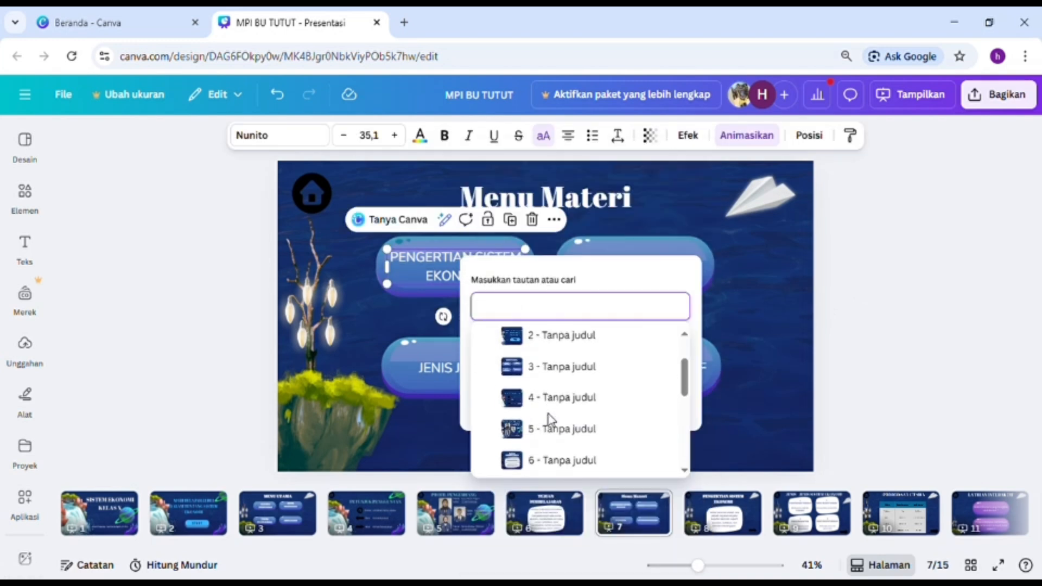
{"action": "scroll", "coordinate": [554, 428], "scroll_direction": "down", "scroll_amount": 3}
{"action": "left_click", "coordinate": [555, 429]}
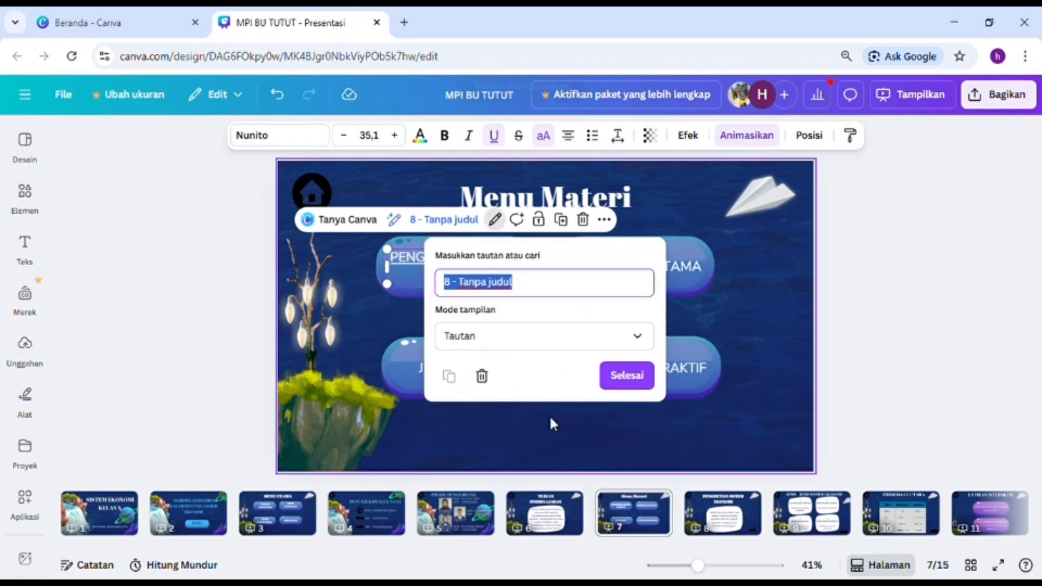
{"action": "left_click", "coordinate": [625, 387]}
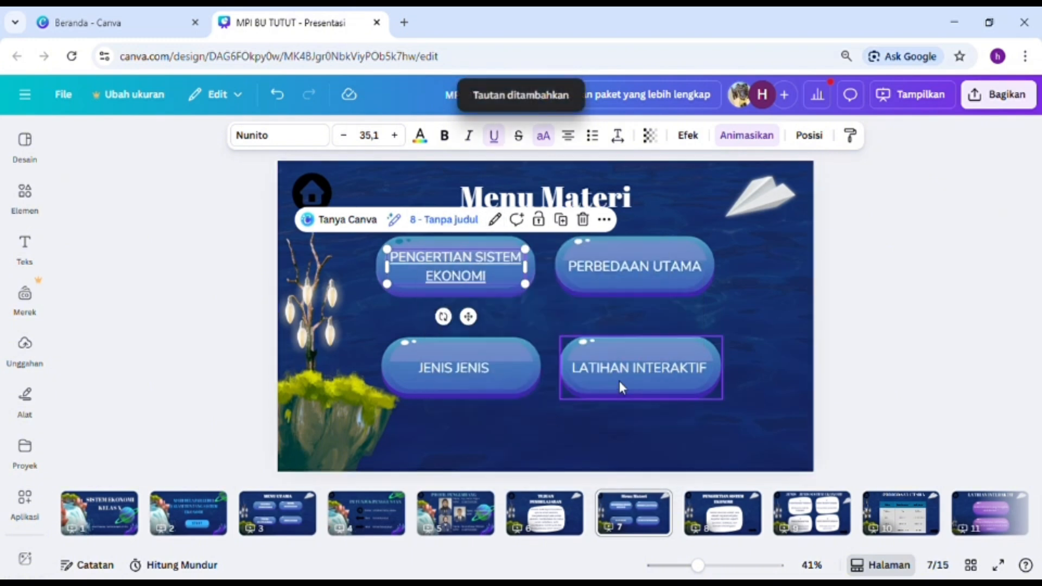
{"action": "left_click", "coordinate": [604, 266]}
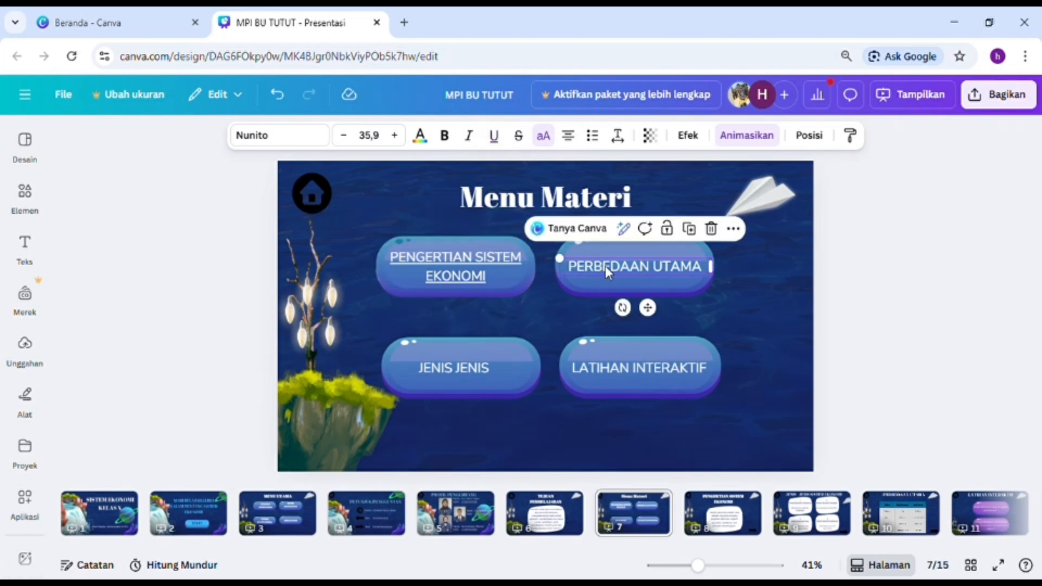
{"action": "right_click", "coordinate": [605, 266]}
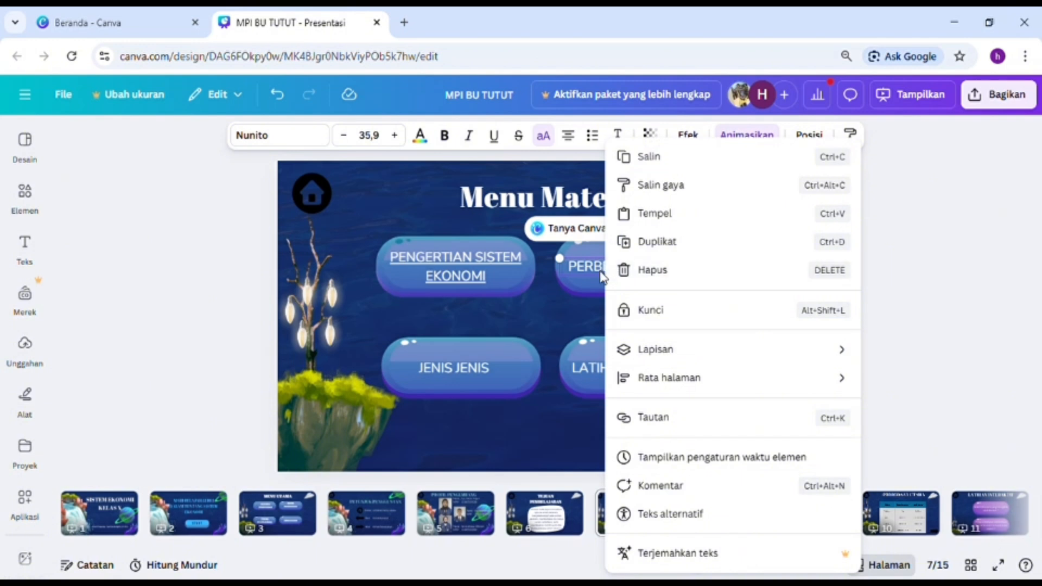
{"action": "left_click", "coordinate": [477, 367]}
Link the JENIS JENIS label on the Menu Materi page to page 9 of the presentation.
{"action": "left_click", "coordinate": [477, 367]}
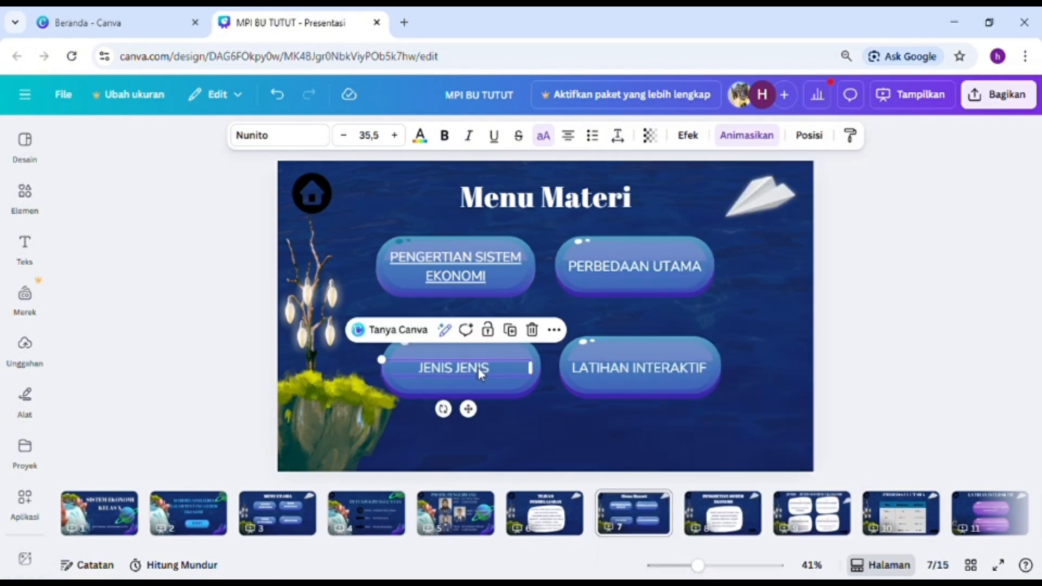
{"action": "right_click", "coordinate": [478, 367]}
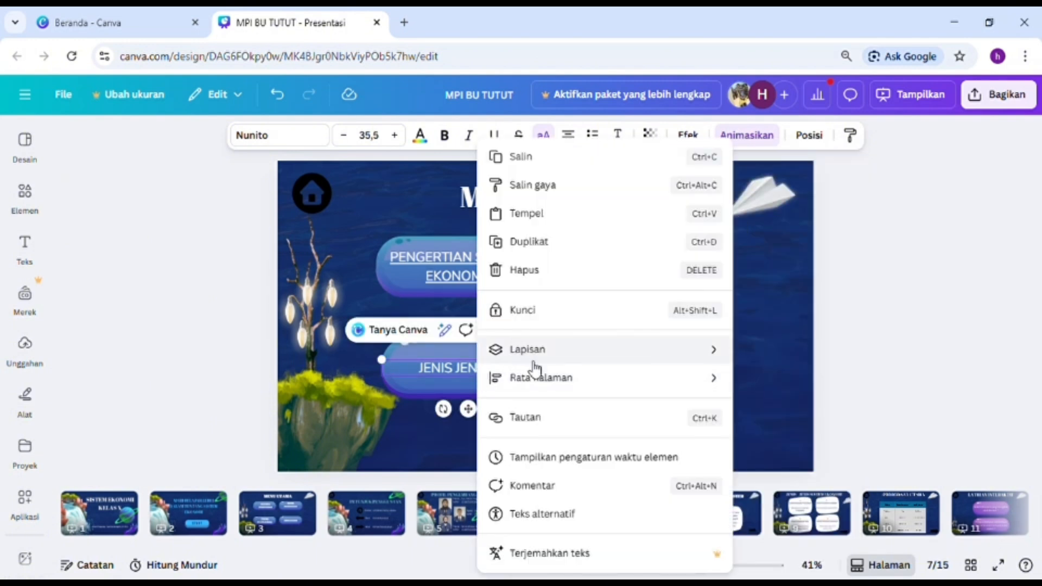
{"action": "left_click", "coordinate": [545, 419]}
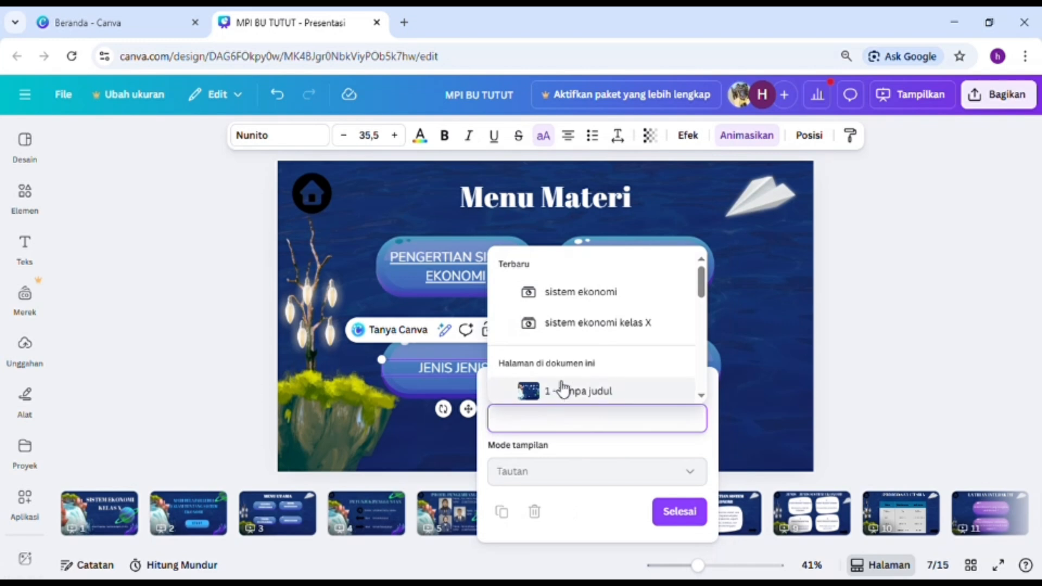
{"action": "scroll", "coordinate": [562, 386], "scroll_direction": "down", "scroll_amount": 4}
{"action": "scroll", "coordinate": [567, 387], "scroll_direction": "down", "scroll_amount": 2}
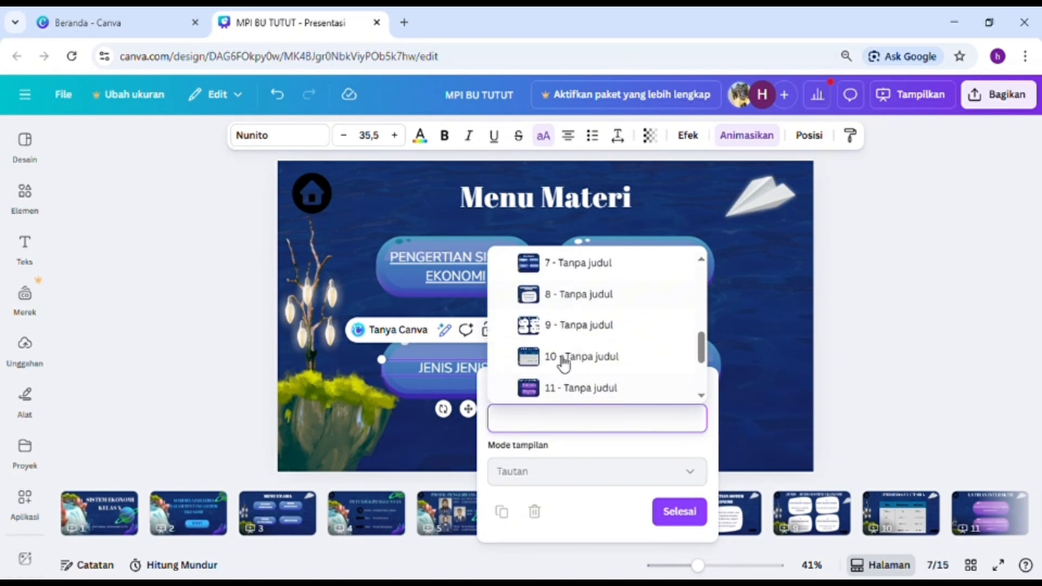
{"action": "left_click", "coordinate": [562, 326]}
{"action": "left_click", "coordinate": [630, 488]}
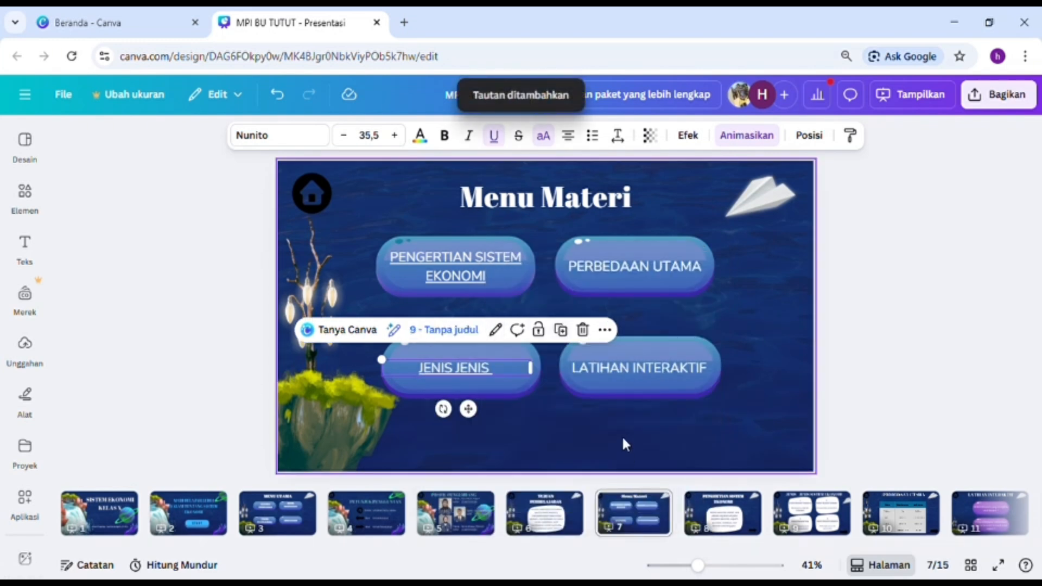
Link the PERBEDAAN UTAMA label on the Menu Materi page to page 10 of the presentation.
{"action": "left_click", "coordinate": [618, 274]}
{"action": "right_click", "coordinate": [618, 271]}
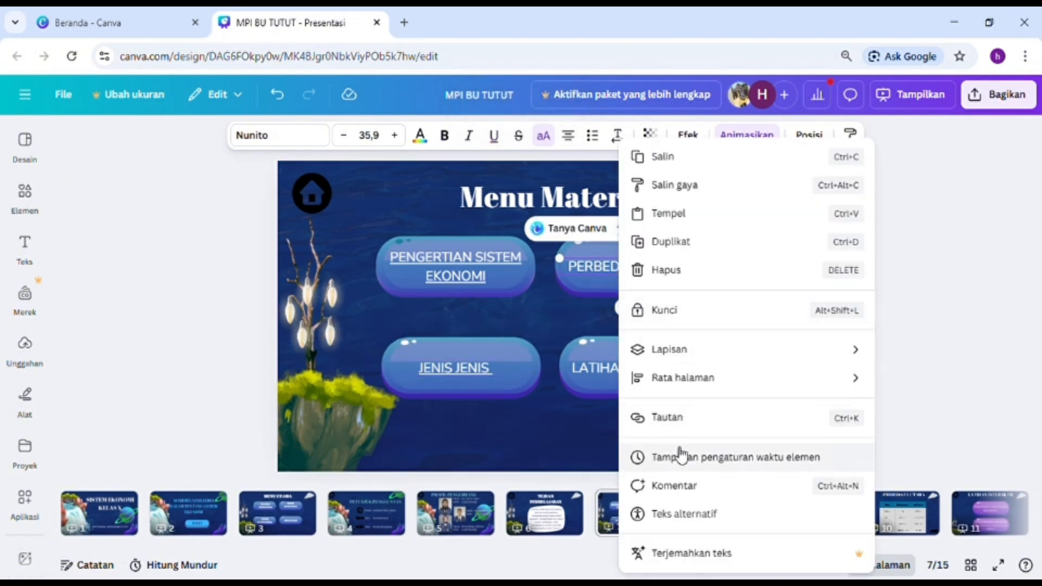
{"action": "left_click", "coordinate": [679, 423]}
{"action": "scroll", "coordinate": [689, 429], "scroll_direction": "down", "scroll_amount": 5}
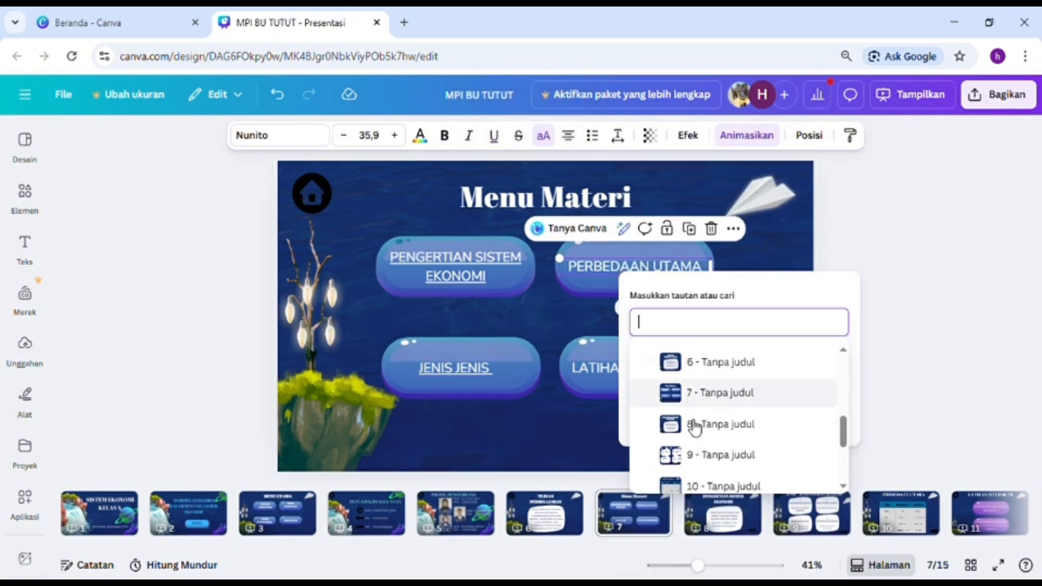
{"action": "left_click", "coordinate": [707, 427]}
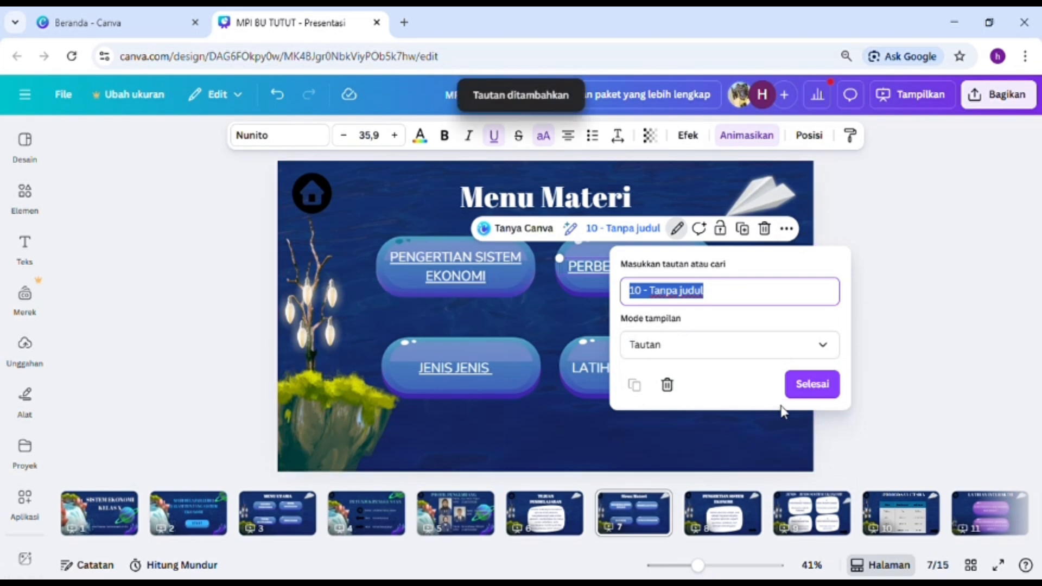
{"action": "left_click", "coordinate": [801, 390]}
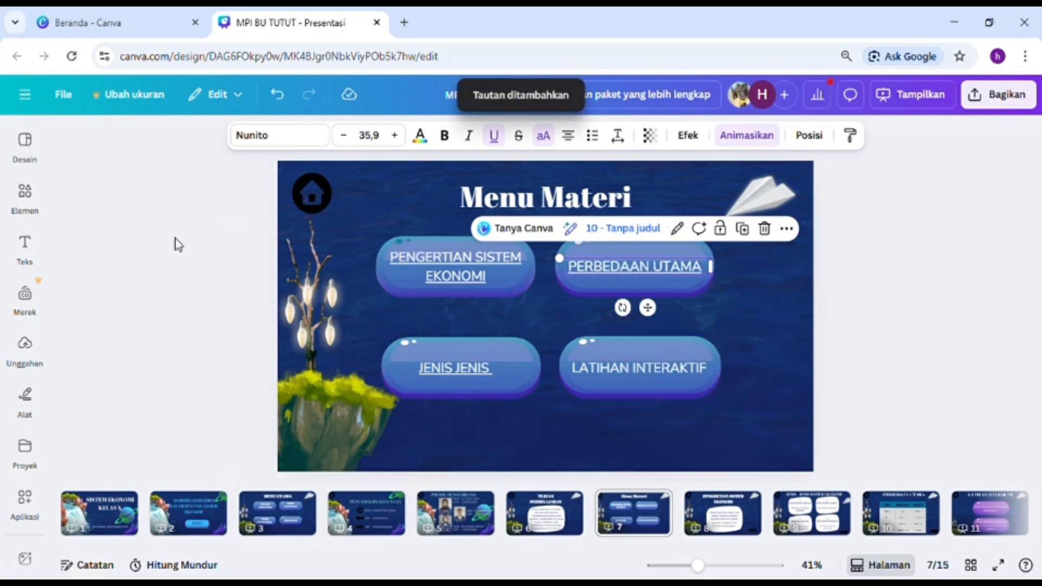
Link the home icon on the PENGERTIAN SISTEM EKONOMI page (page 8) to page 3.
{"action": "left_click", "coordinate": [310, 205]}
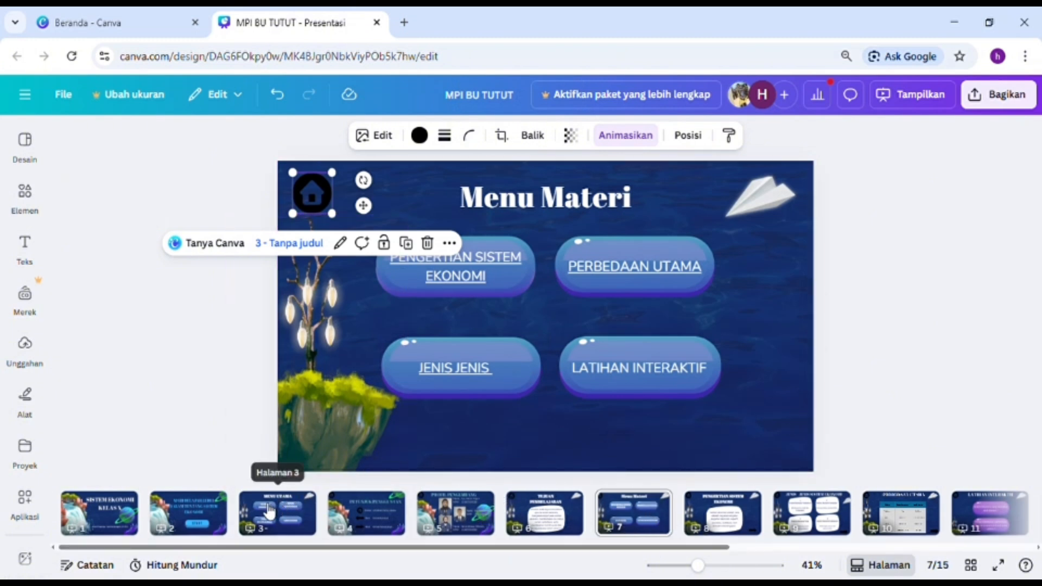
{"action": "left_click", "coordinate": [730, 525]}
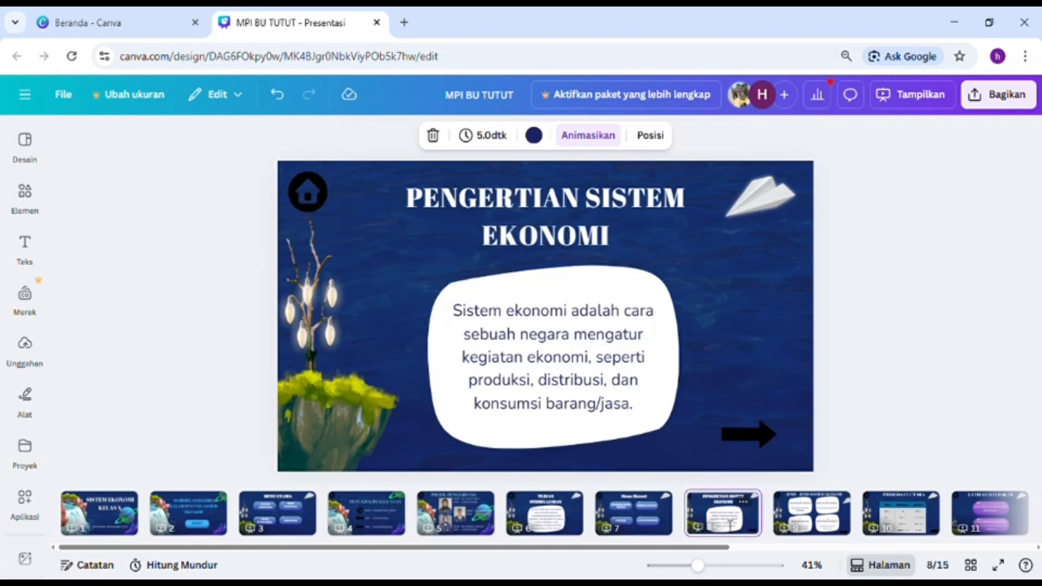
{"action": "left_click", "coordinate": [321, 182]}
{"action": "right_click", "coordinate": [321, 182]}
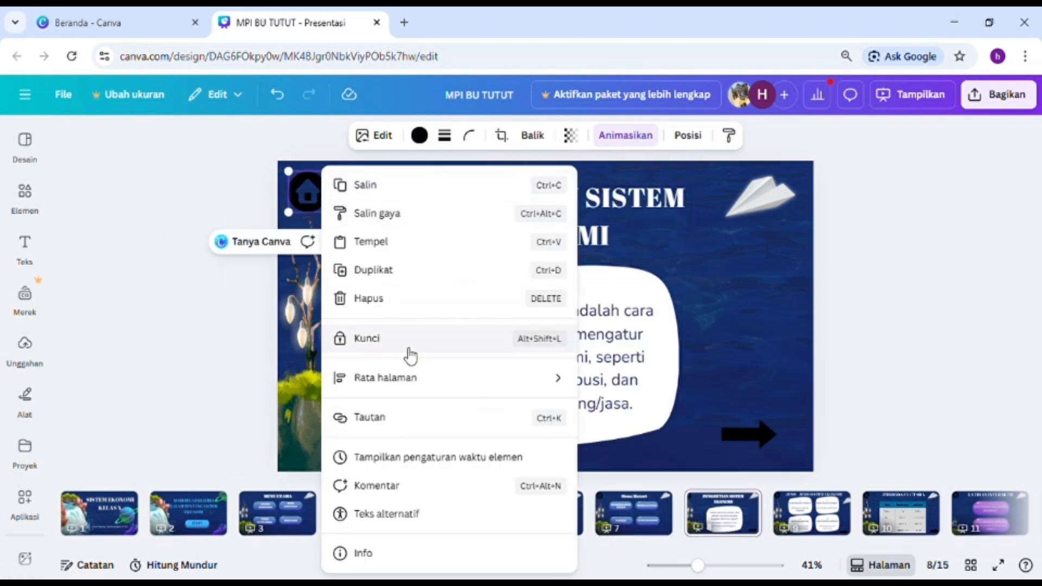
{"action": "left_click", "coordinate": [413, 419]}
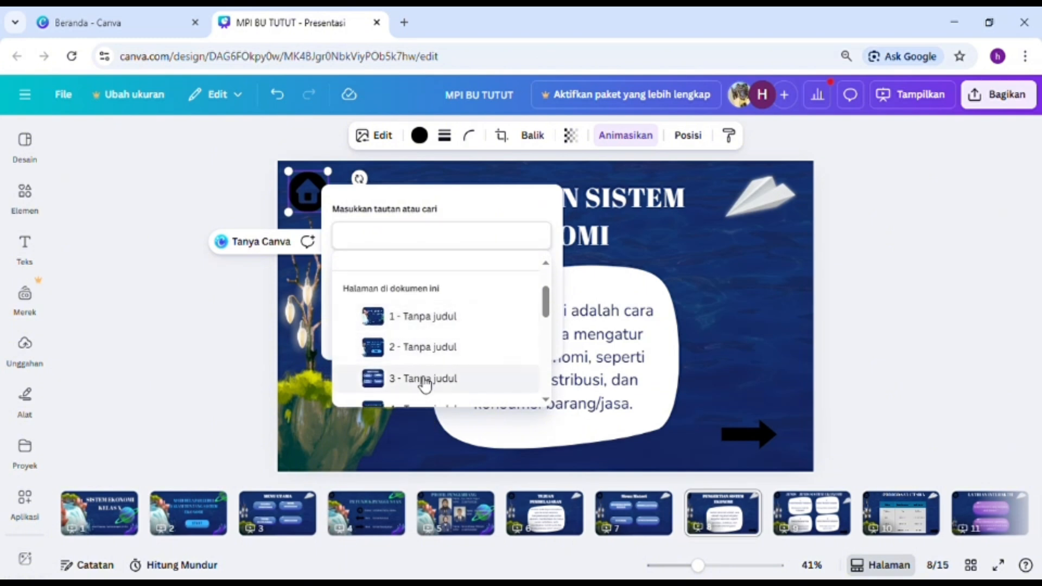
{"action": "left_click", "coordinate": [421, 378]}
{"action": "left_click", "coordinate": [466, 400]}
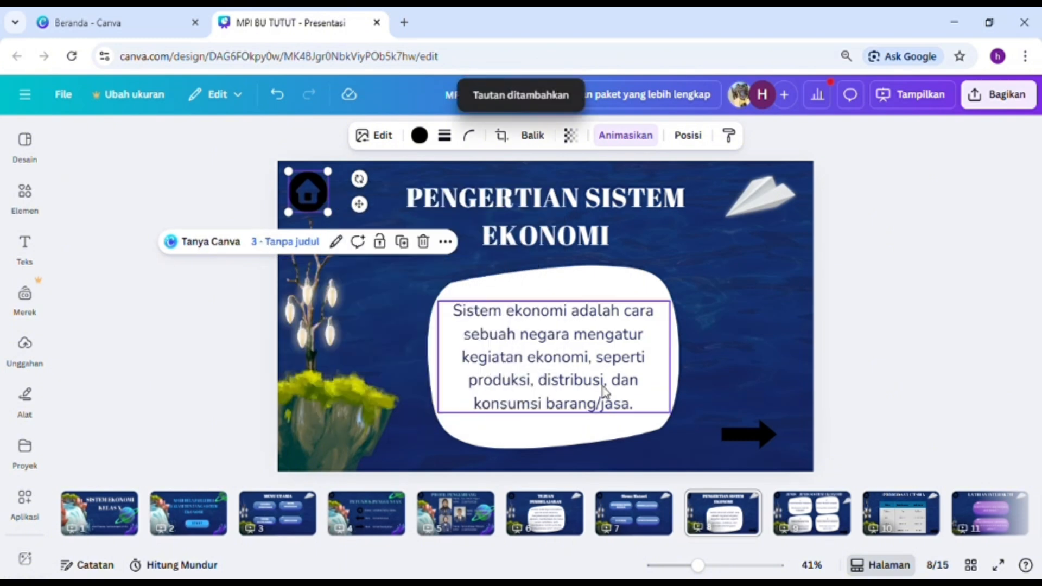
Link the black arrow on the PENGERTIAN SISTEM EKONOMI page (page 8) to page 9.
{"action": "left_click", "coordinate": [738, 427]}
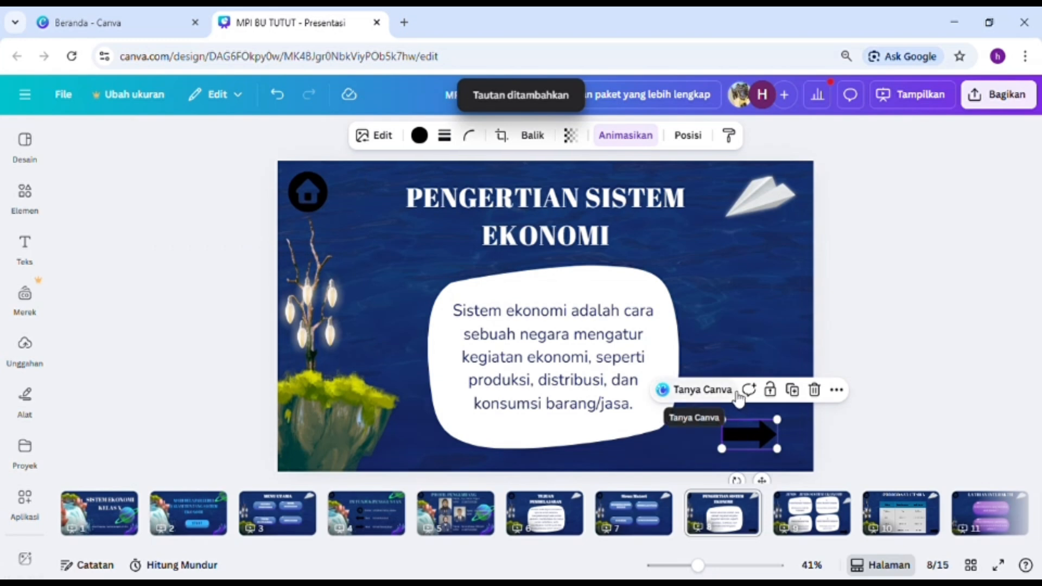
{"action": "right_click", "coordinate": [746, 425]}
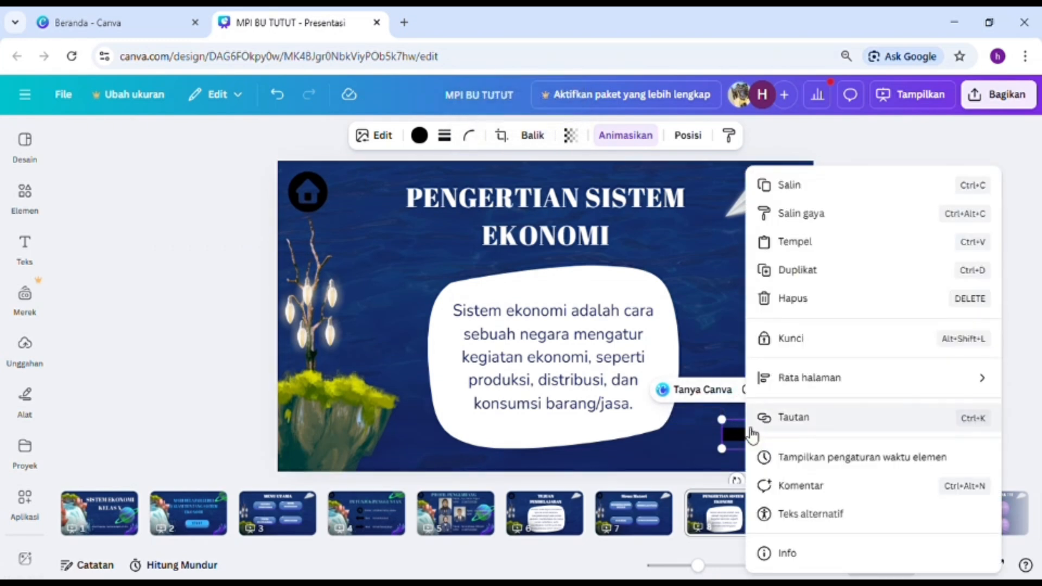
{"action": "left_click", "coordinate": [785, 427]}
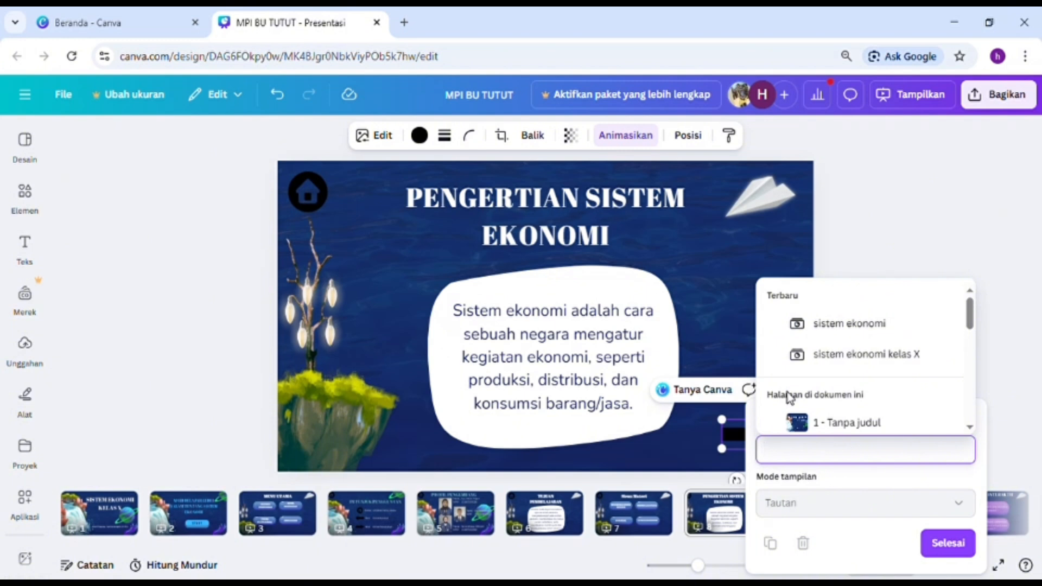
{"action": "scroll", "coordinate": [819, 375], "scroll_direction": "down", "scroll_amount": 5}
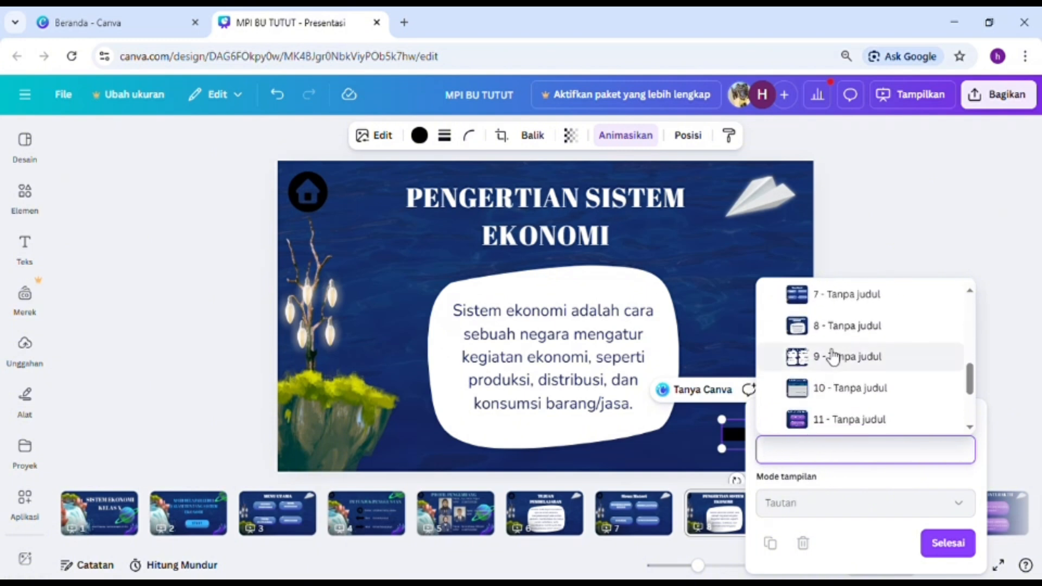
{"action": "left_click", "coordinate": [832, 358]}
{"action": "left_click", "coordinate": [905, 544]}
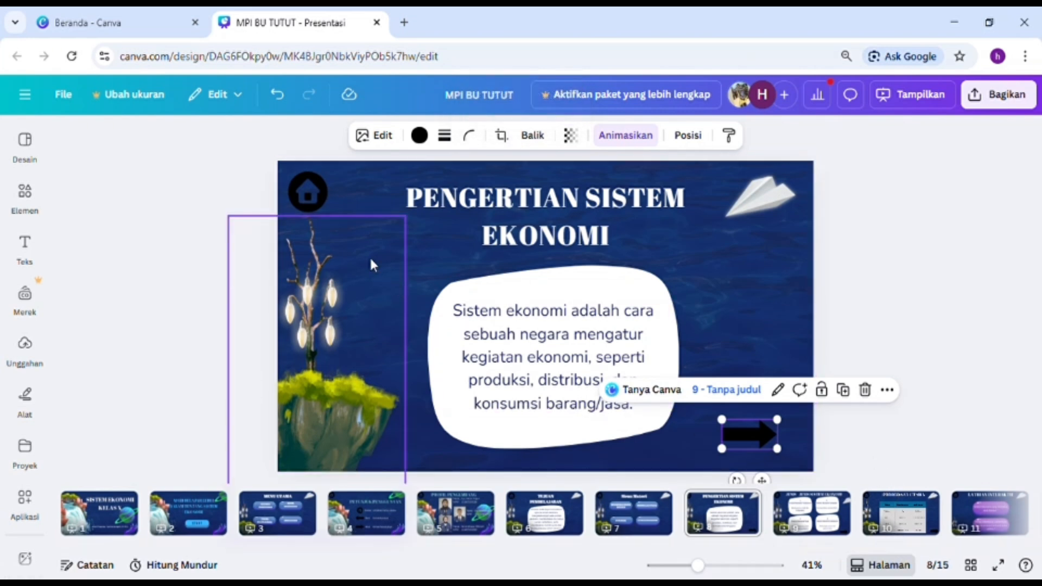
Change the link of the black arrow on the PENGERTIAN SISTEM EKONOMI page (page 8) to page 10.
{"action": "left_click", "coordinate": [321, 205]}
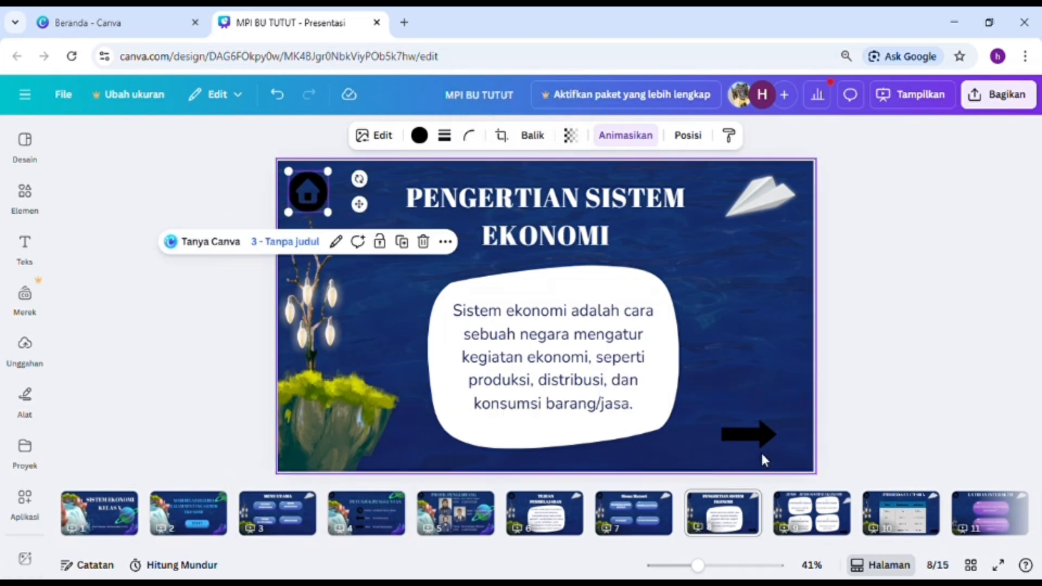
{"action": "left_click", "coordinate": [750, 434]}
{"action": "right_click", "coordinate": [751, 433]}
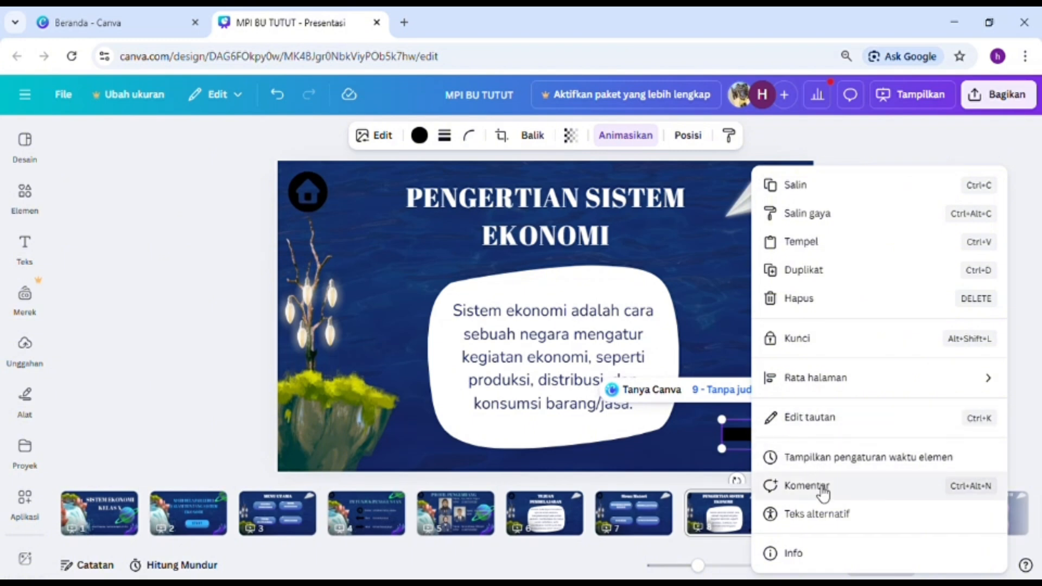
{"action": "left_click", "coordinate": [715, 398]}
{"action": "left_click", "coordinate": [777, 390]}
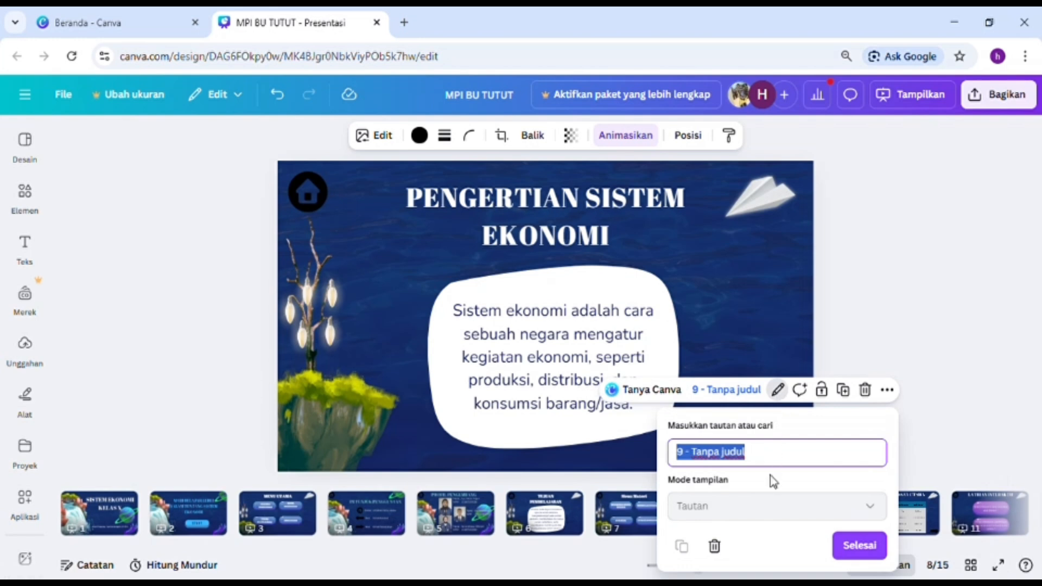
{"action": "left_click", "coordinate": [805, 468]}
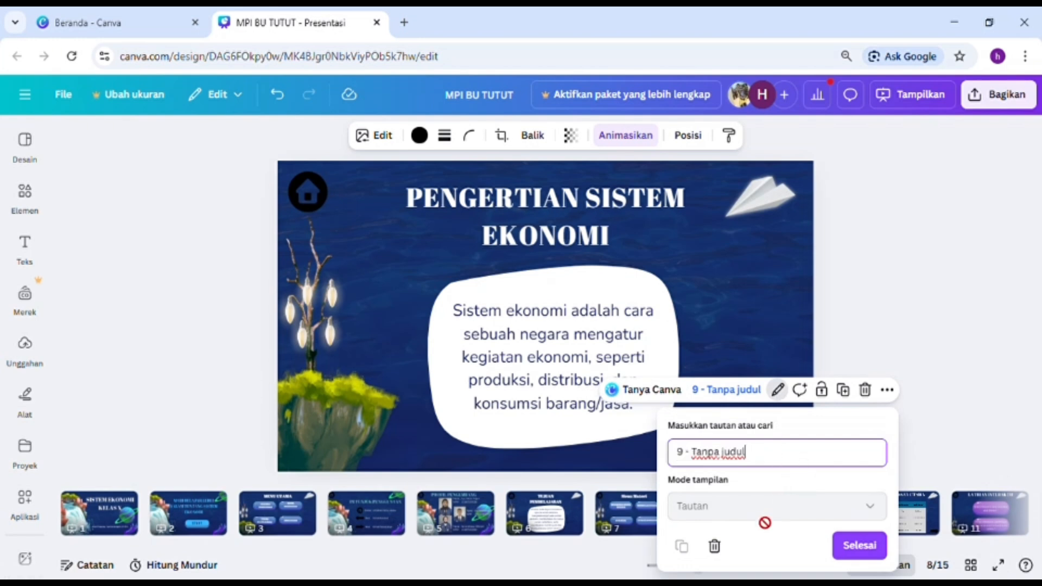
{"action": "key", "text": "BackSpace"}
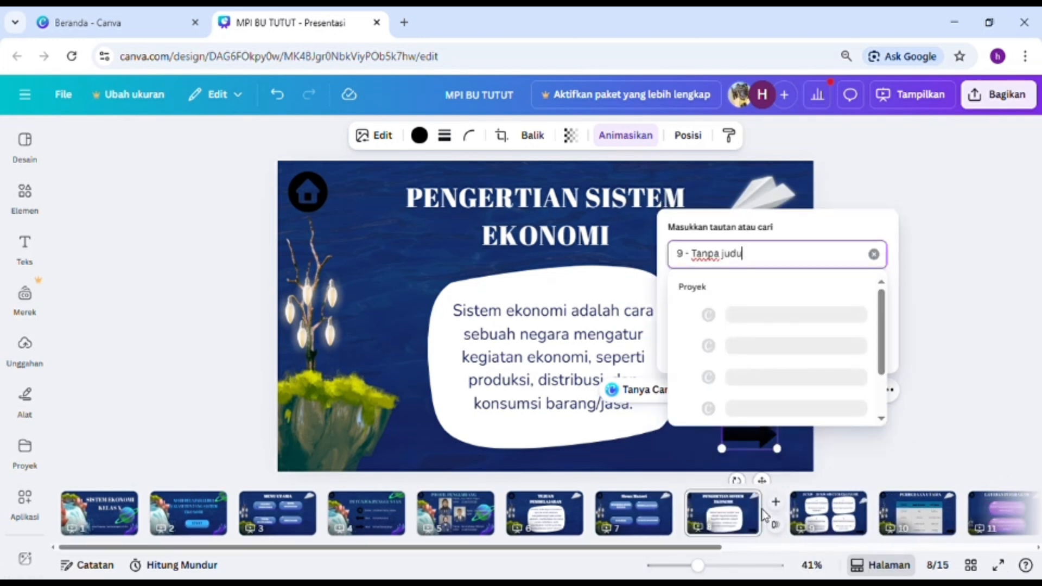
{"action": "key", "text": "BackSpace"}
{"action": "key", "text": "BackSpace"}
{"action": "key", "text": "BackSpace"}
{"action": "key", "text": "BackSpace"}
{"action": "key", "text": "BackSpace"}
{"action": "key", "text": "BackSpace"}
{"action": "key", "text": "BackSpace"}
{"action": "key", "text": "BackSpace"}
{"action": "key", "text": "BackSpace"}
{"action": "key", "text": "BackSpace"}
{"action": "key", "text": "BackSpace"}
{"action": "key", "text": "BackSpace"}
{"action": "key", "text": "BackSpace"}
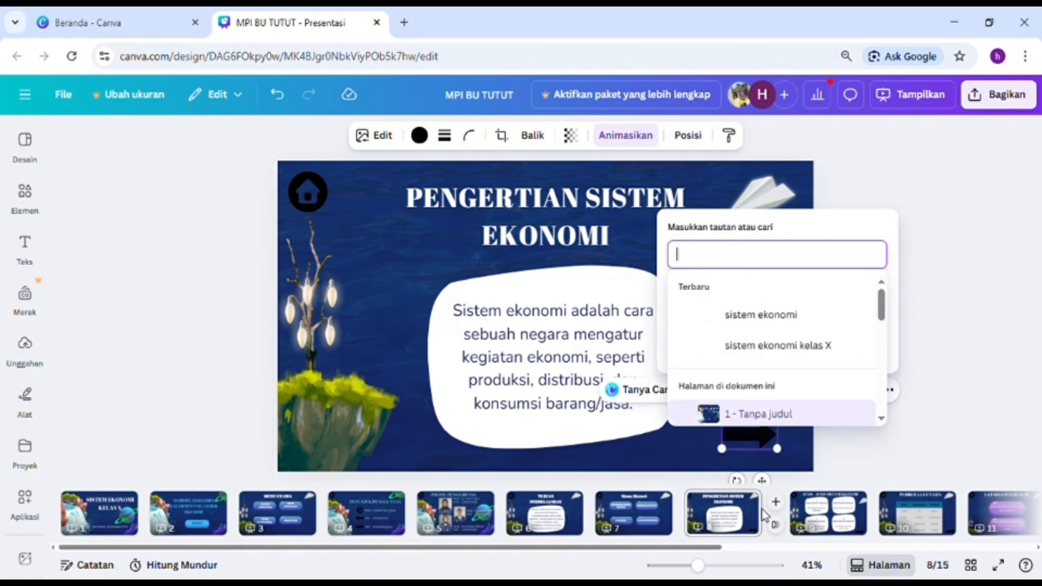
{"action": "scroll", "coordinate": [796, 379], "scroll_direction": "down", "scroll_amount": 5}
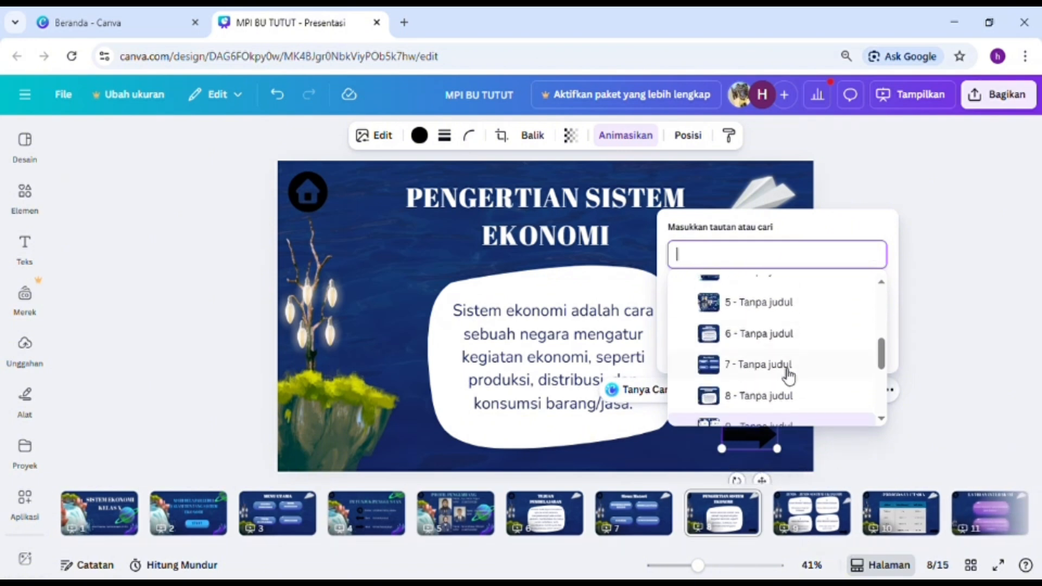
{"action": "left_click", "coordinate": [786, 379]}
{"action": "left_click", "coordinate": [860, 348]}
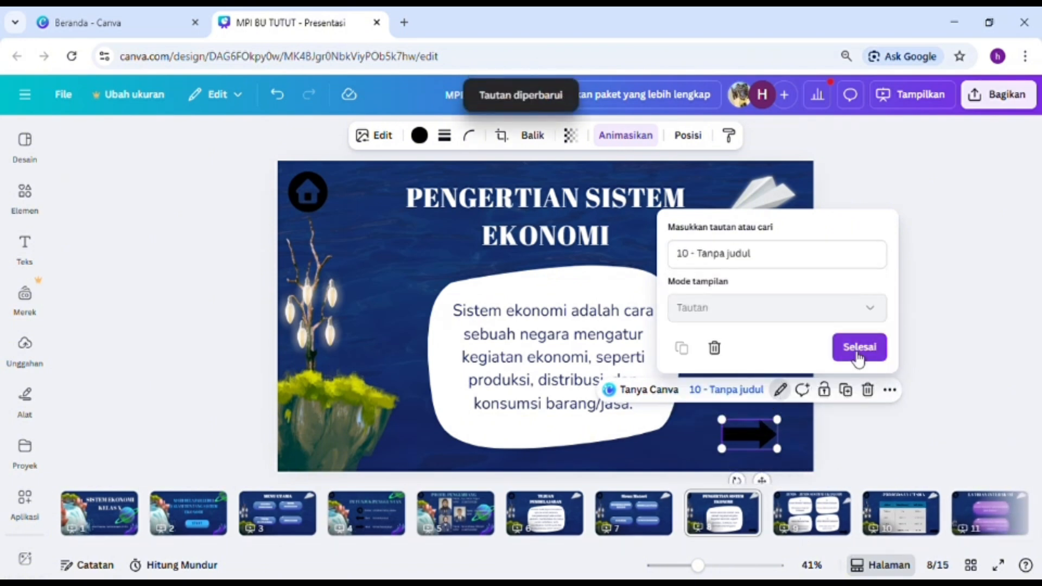
{"action": "left_click", "coordinate": [751, 525]}
{"action": "left_click", "coordinate": [753, 434]}
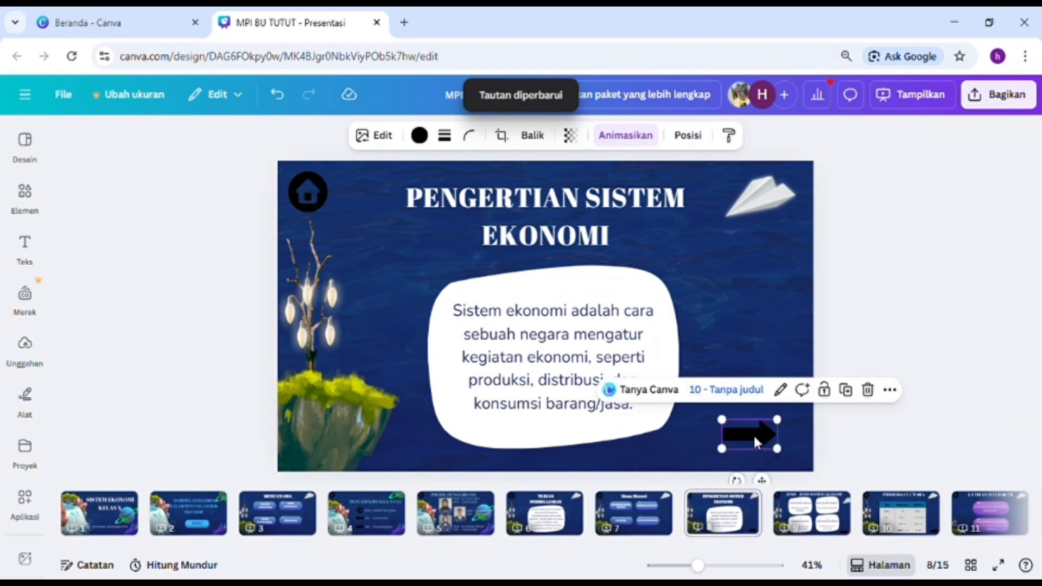
Point the black arrow on the PENGERTIAN SISTEM EKONOMI page (page 8) back to page 9.
{"action": "left_click", "coordinate": [789, 505]}
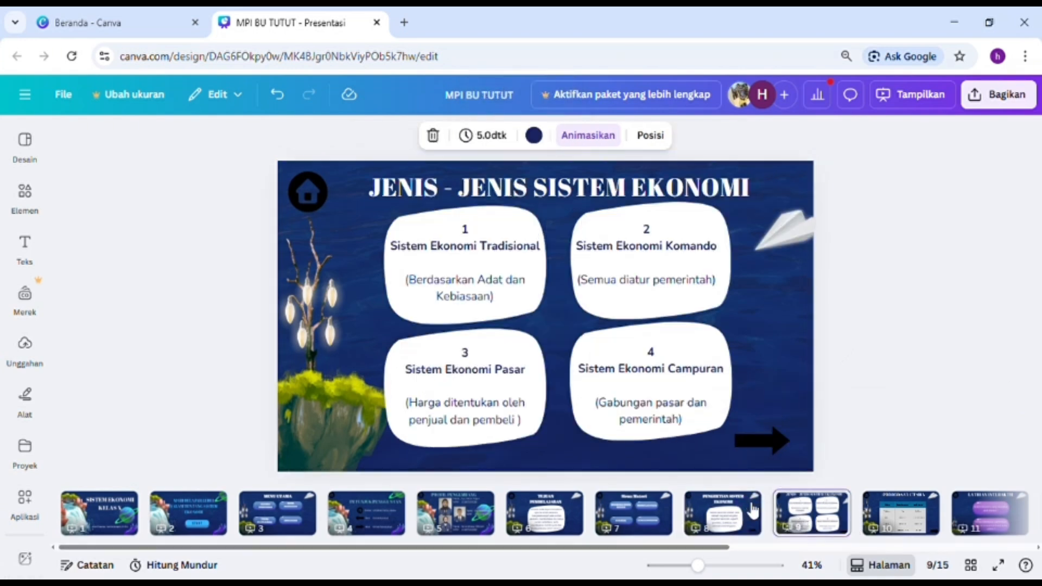
{"action": "left_click", "coordinate": [668, 516]}
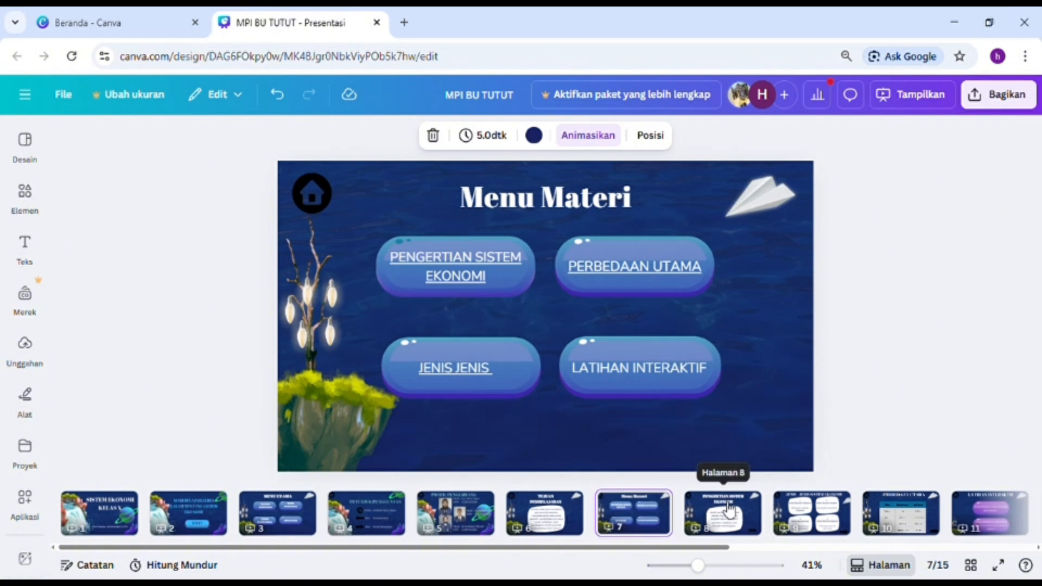
{"action": "left_click", "coordinate": [729, 510]}
{"action": "left_click", "coordinate": [743, 443]}
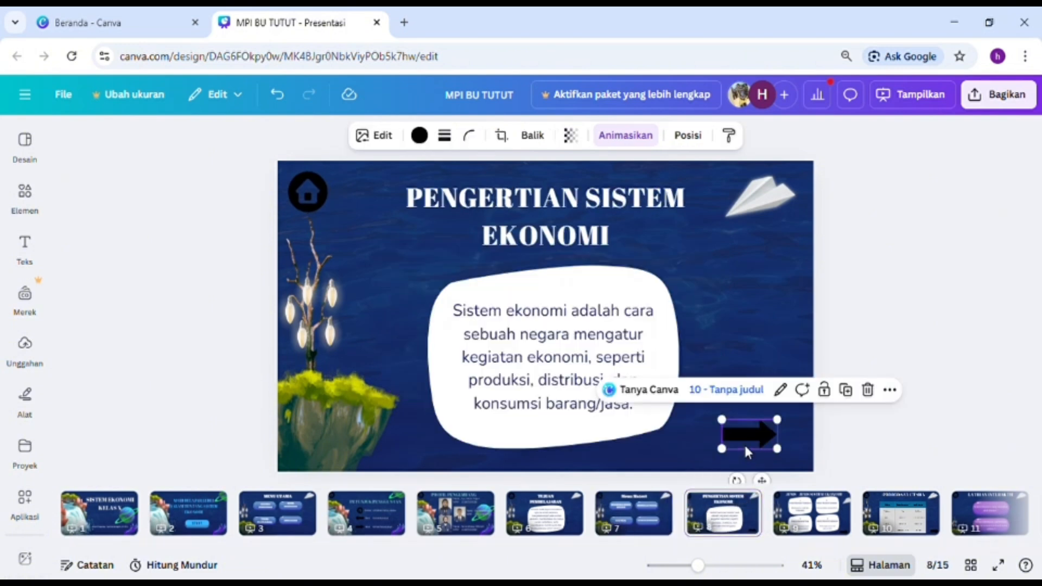
{"action": "double_click", "coordinate": [773, 441]}
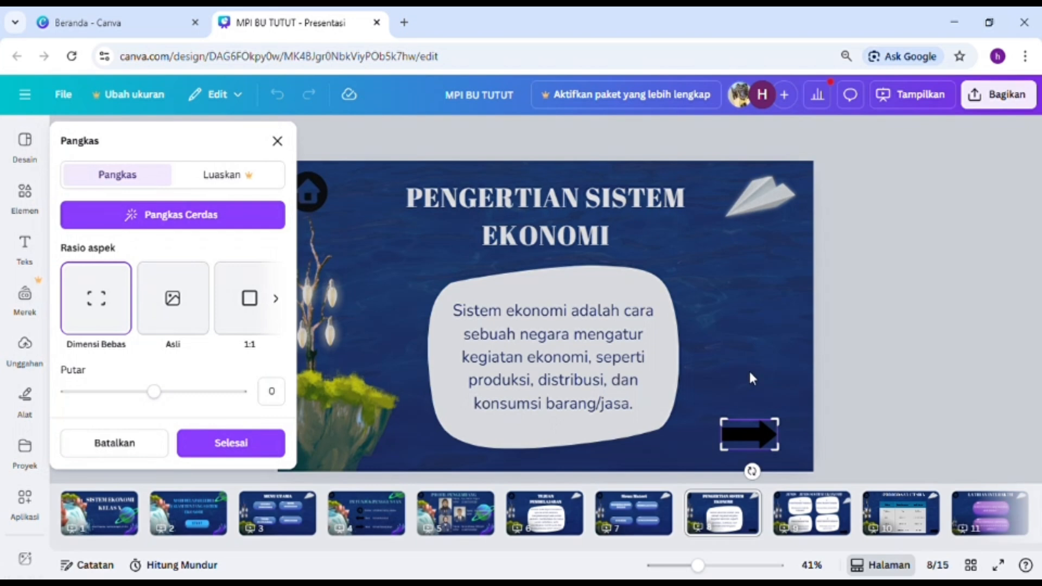
{"action": "left_click", "coordinate": [846, 413]}
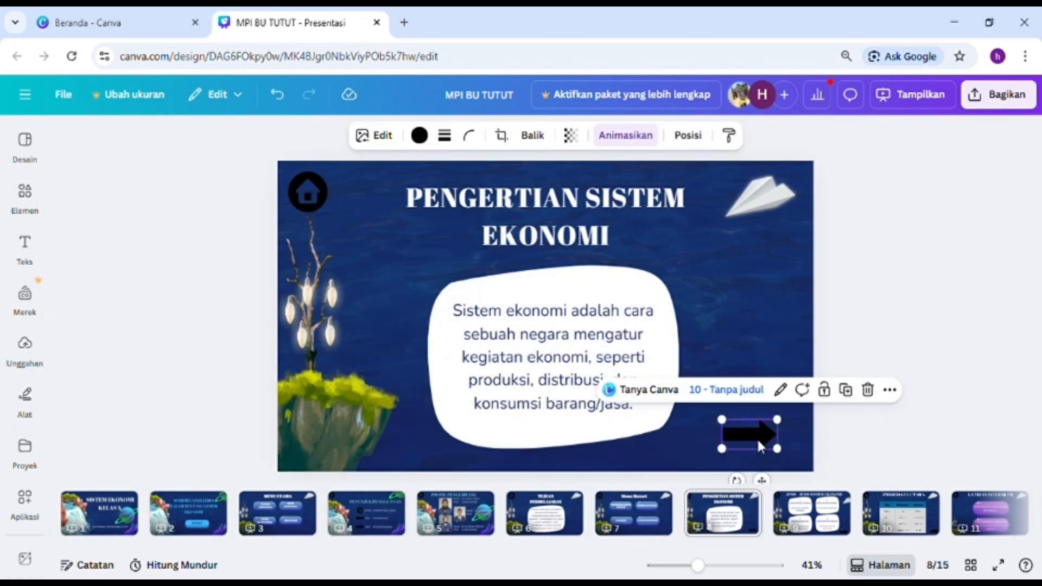
{"action": "left_click", "coordinate": [781, 393]}
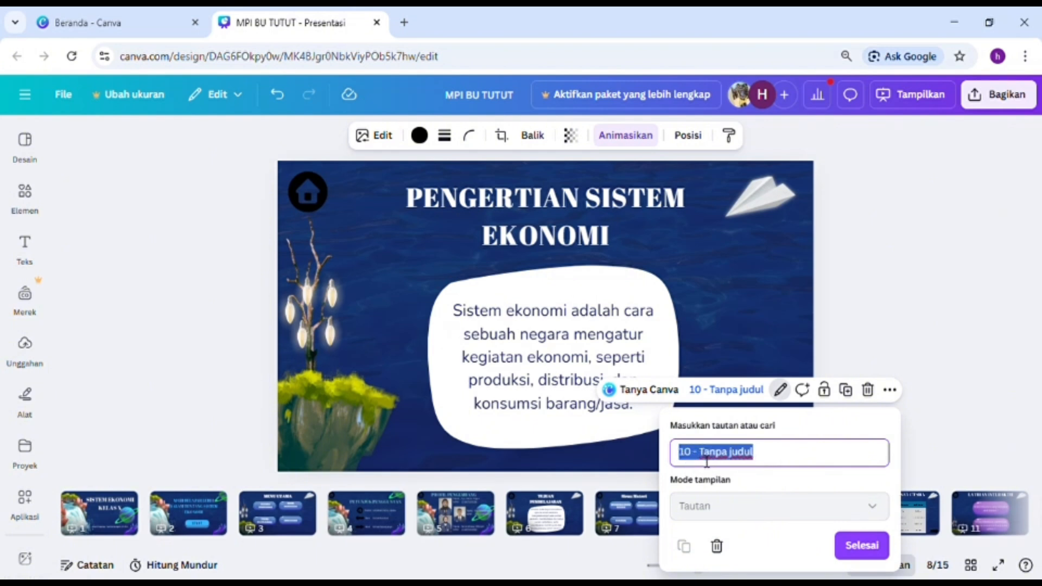
{"action": "key", "text": "BackSpace"}
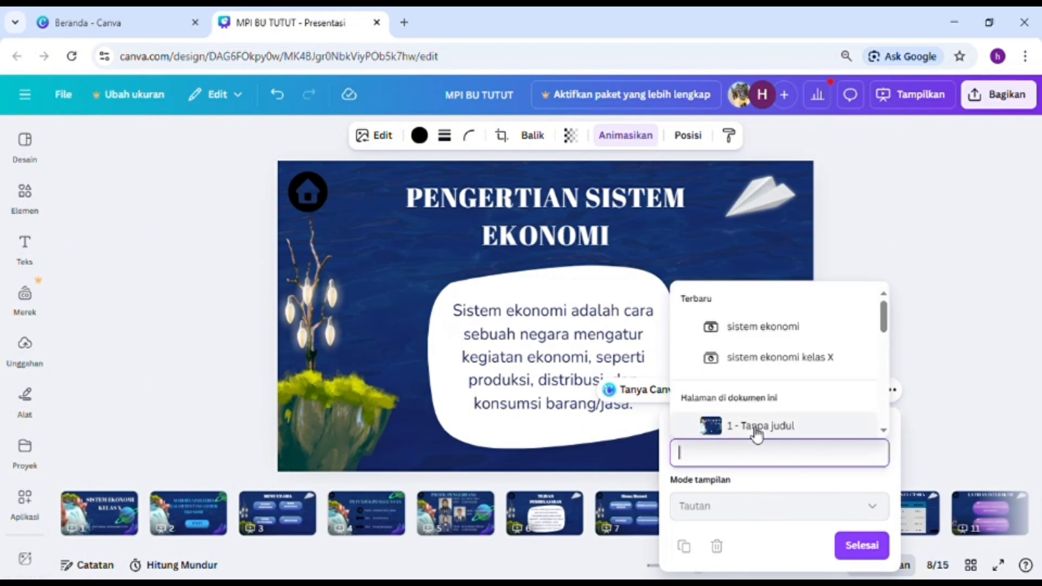
{"action": "scroll", "coordinate": [762, 423], "scroll_direction": "down", "scroll_amount": 5}
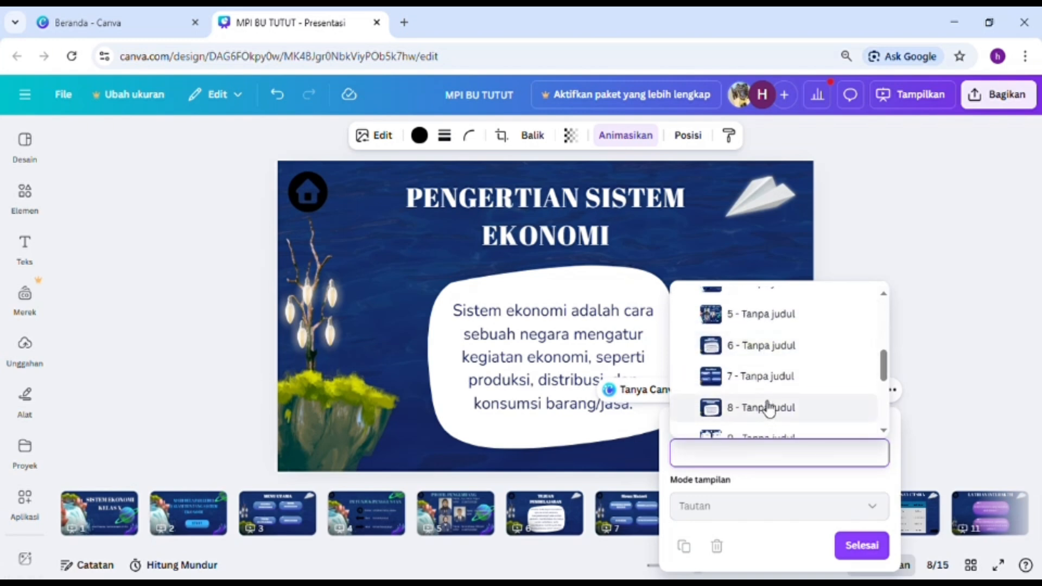
{"action": "scroll", "coordinate": [765, 391], "scroll_direction": "down", "scroll_amount": 2}
{"action": "left_click", "coordinate": [764, 360]}
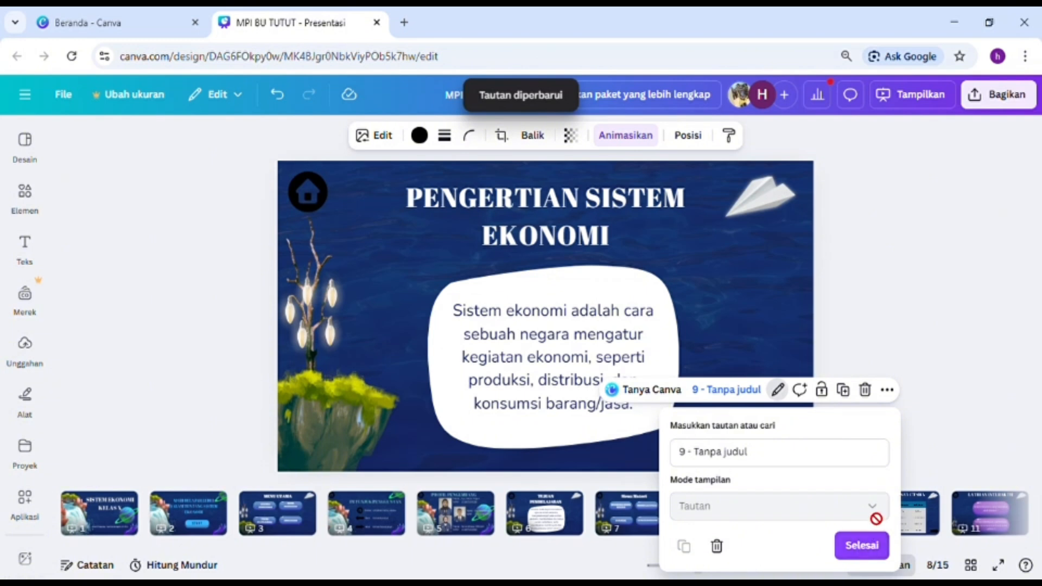
{"action": "left_click", "coordinate": [881, 553]}
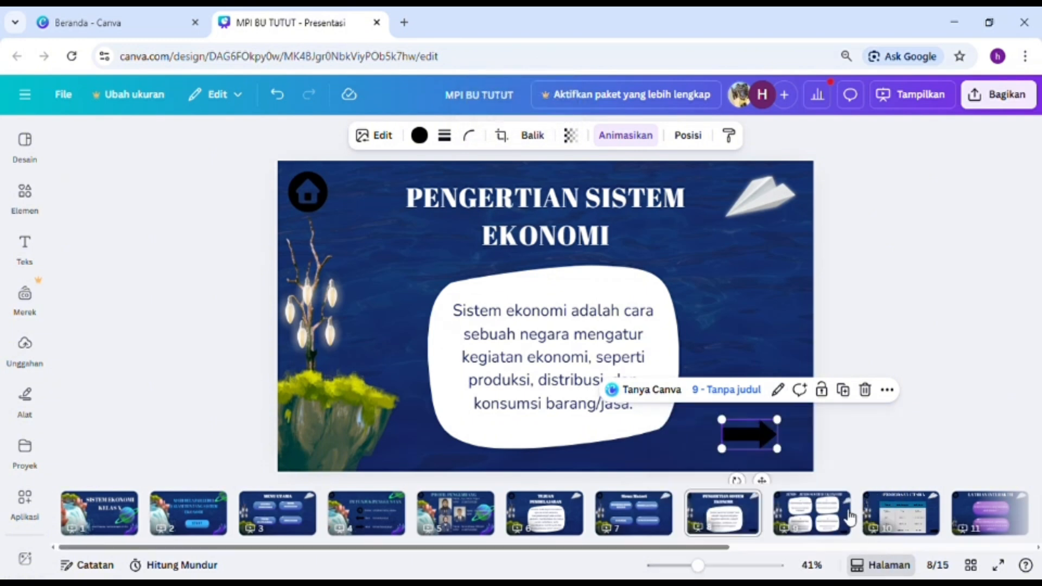
Link the home icon on the JENIS - JENIS SISTEM EKONOMI page (page 9) to page 3.
{"action": "left_click", "coordinate": [817, 521]}
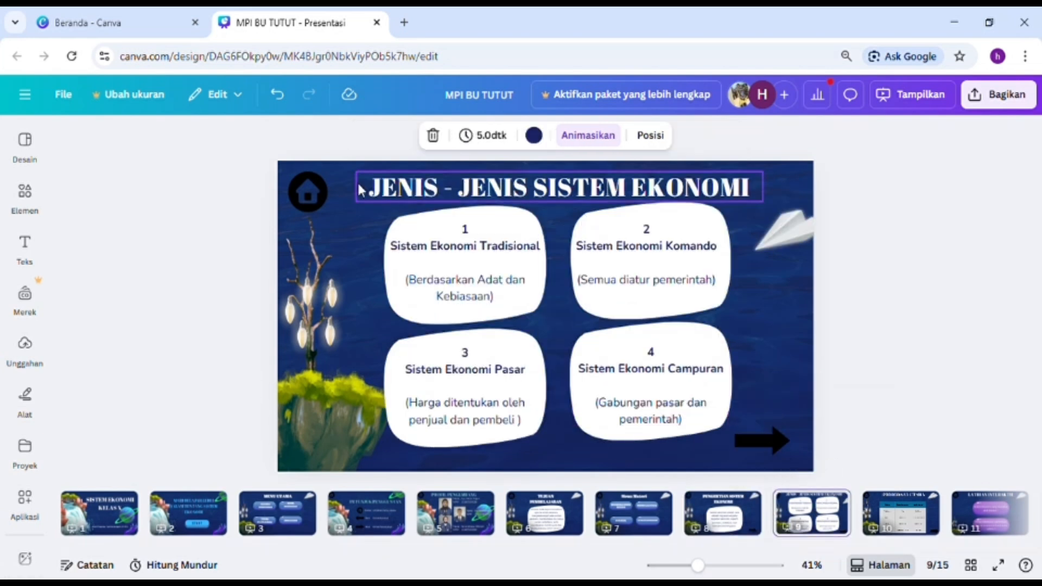
{"action": "left_click", "coordinate": [323, 189]}
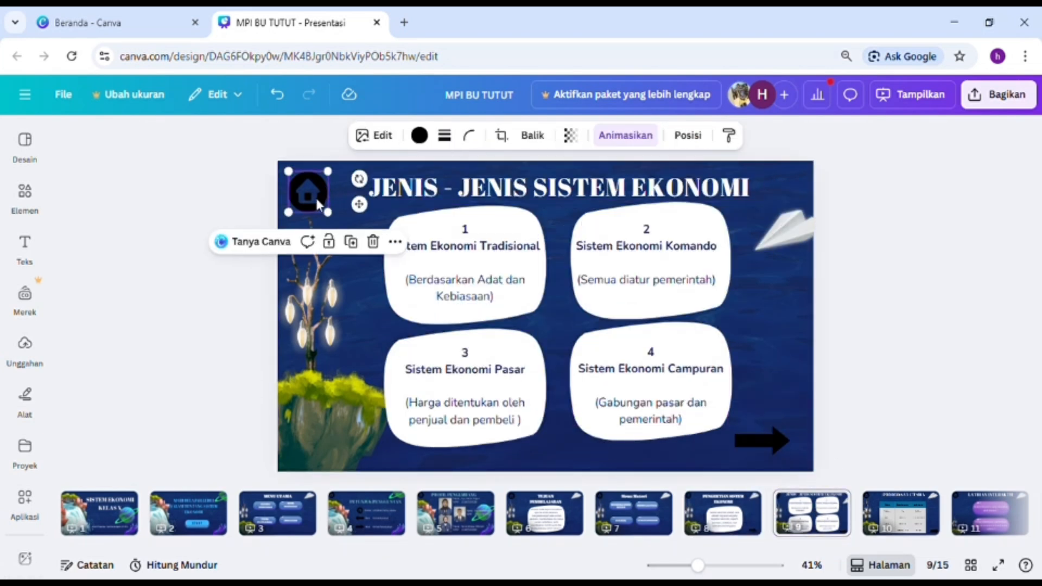
{"action": "right_click", "coordinate": [316, 197]}
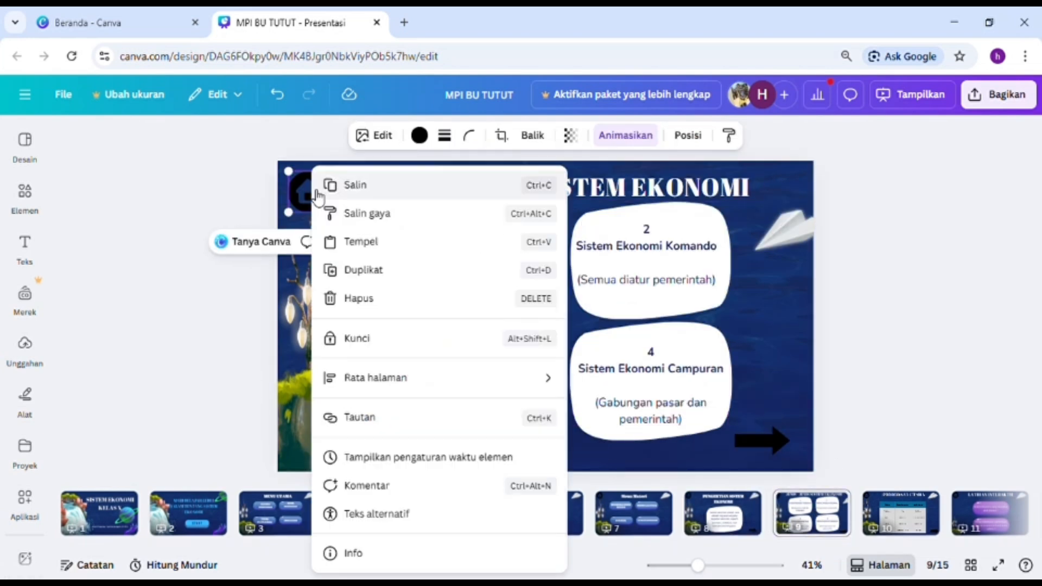
{"action": "left_click", "coordinate": [420, 429]}
{"action": "scroll", "coordinate": [407, 352], "scroll_direction": "down", "scroll_amount": 1}
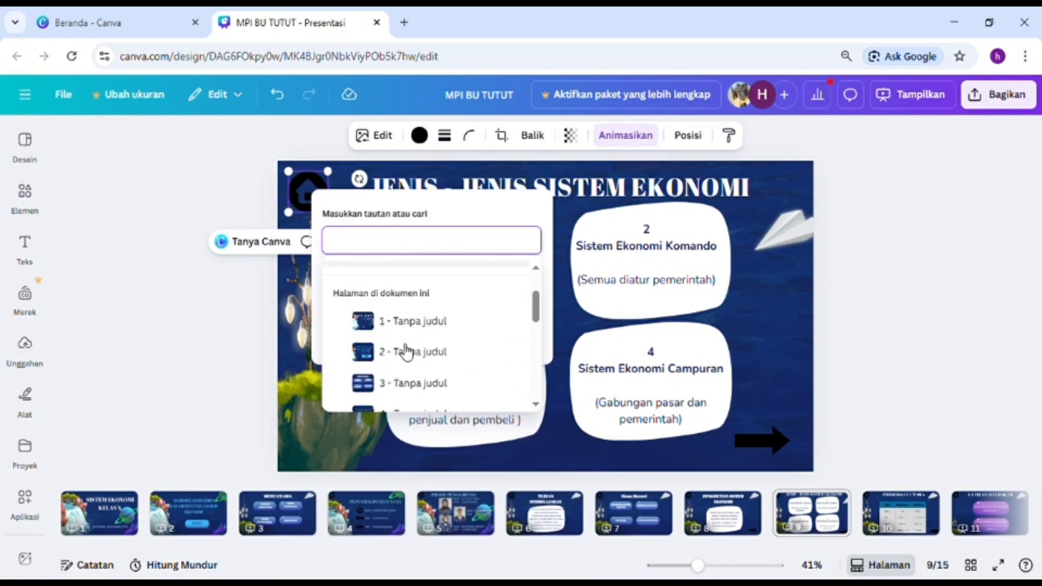
{"action": "scroll", "coordinate": [407, 352], "scroll_direction": "down", "scroll_amount": 2}
{"action": "left_click", "coordinate": [400, 303]}
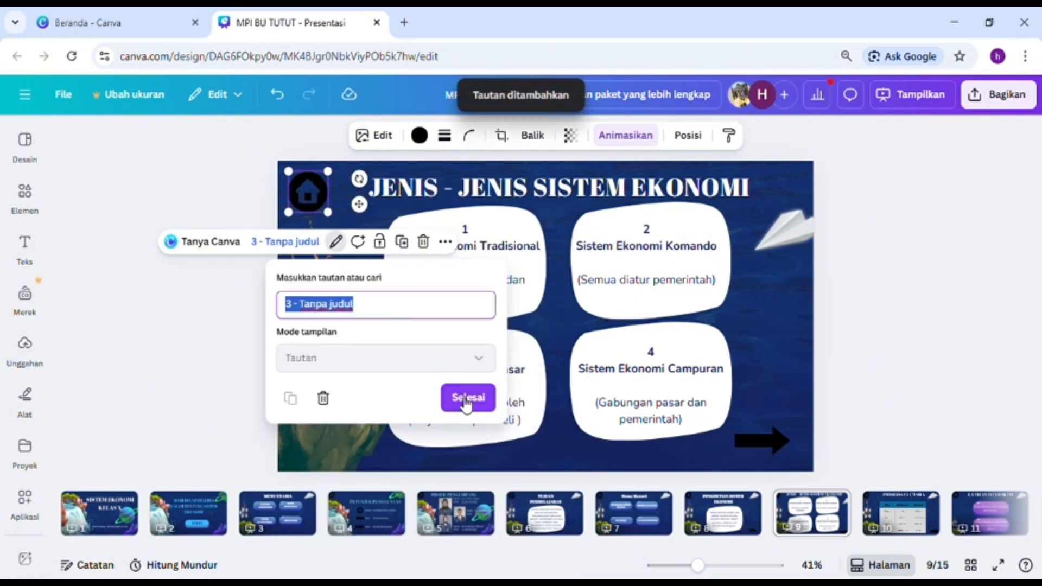
{"action": "left_click", "coordinate": [465, 399]}
Link the black arrow on the JENIS - JENIS SISTEM EKONOMI page (page 9) to page 10.
{"action": "left_click", "coordinate": [749, 436]}
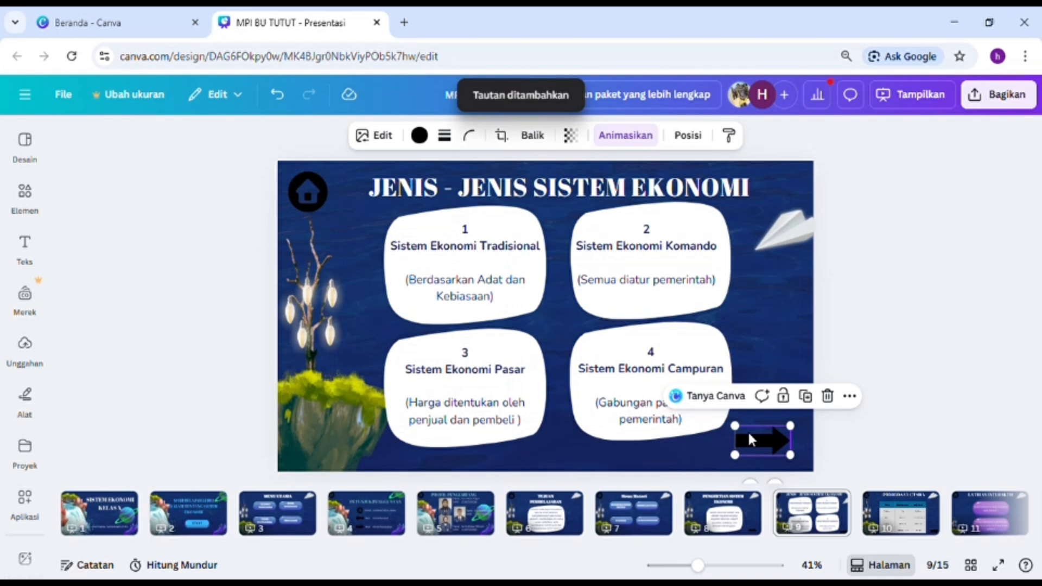
{"action": "right_click", "coordinate": [749, 440]}
{"action": "left_click", "coordinate": [795, 419]}
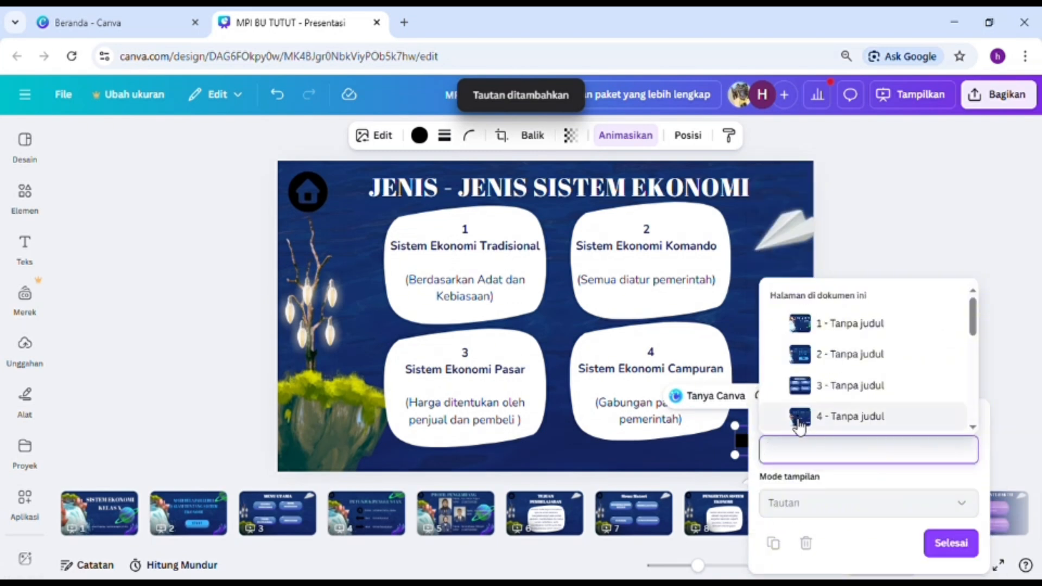
{"action": "scroll", "coordinate": [808, 412], "scroll_direction": "down", "scroll_amount": 6}
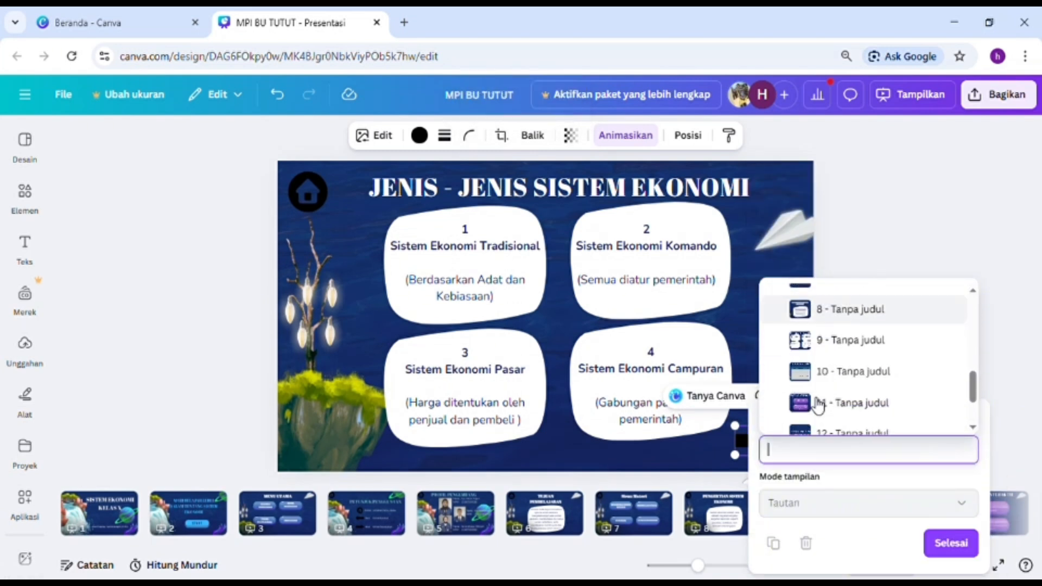
{"action": "scroll", "coordinate": [819, 401], "scroll_direction": "down", "scroll_amount": 2}
{"action": "left_click", "coordinate": [818, 307]}
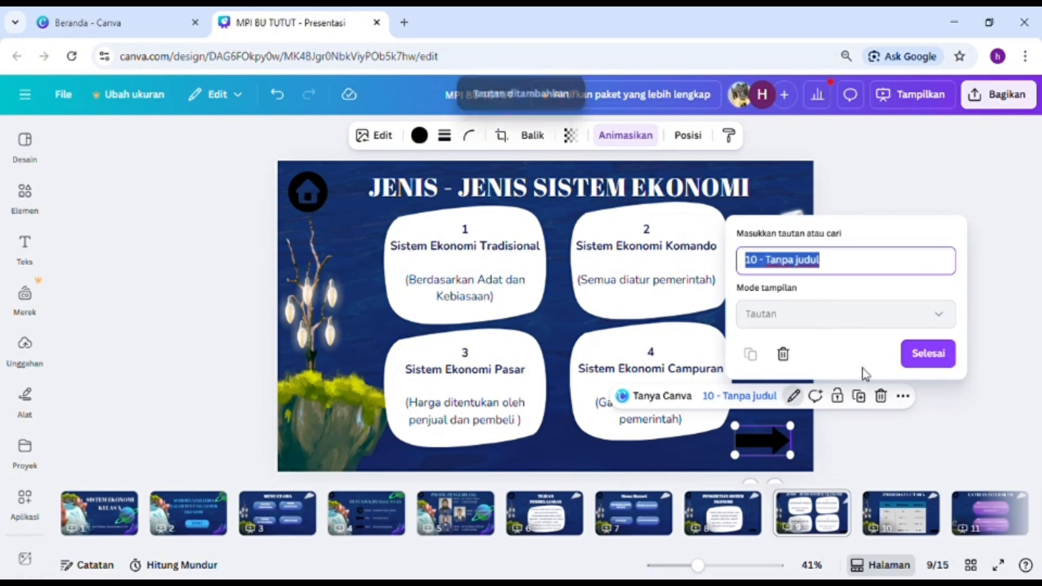
{"action": "left_click", "coordinate": [923, 354]}
Link the home icon on the PERBEDAAN UTAMA page (page 10) to page 3.
{"action": "left_click", "coordinate": [901, 513]}
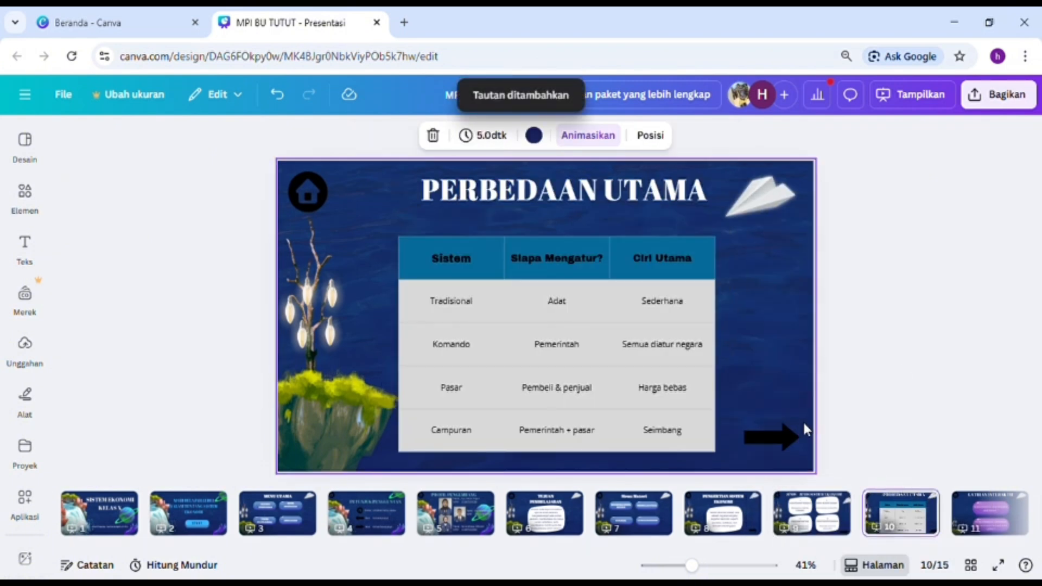
{"action": "left_click", "coordinate": [761, 433]}
{"action": "left_click", "coordinate": [307, 185]}
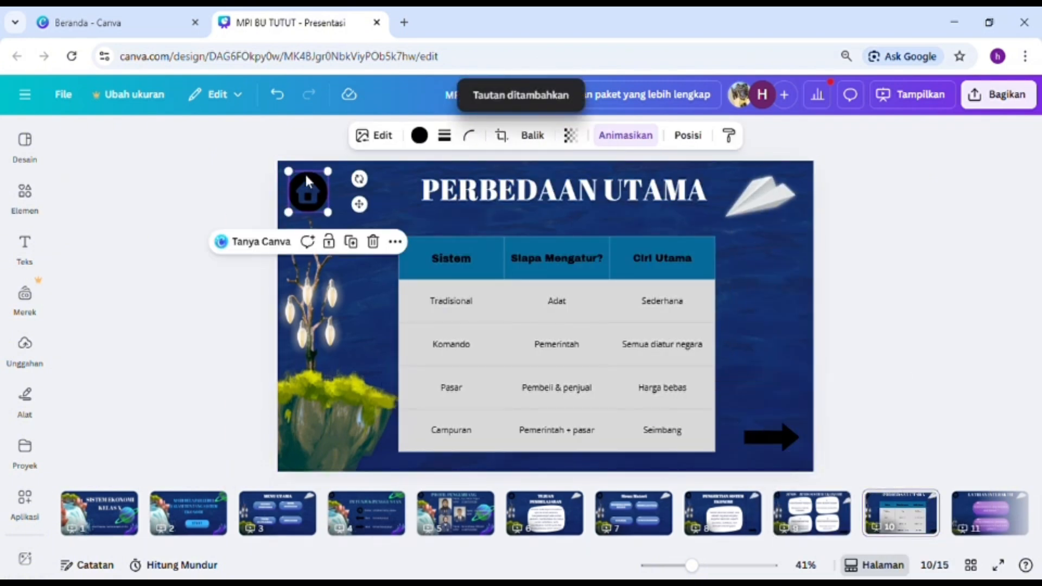
{"action": "right_click", "coordinate": [307, 182]}
{"action": "left_click", "coordinate": [412, 417]}
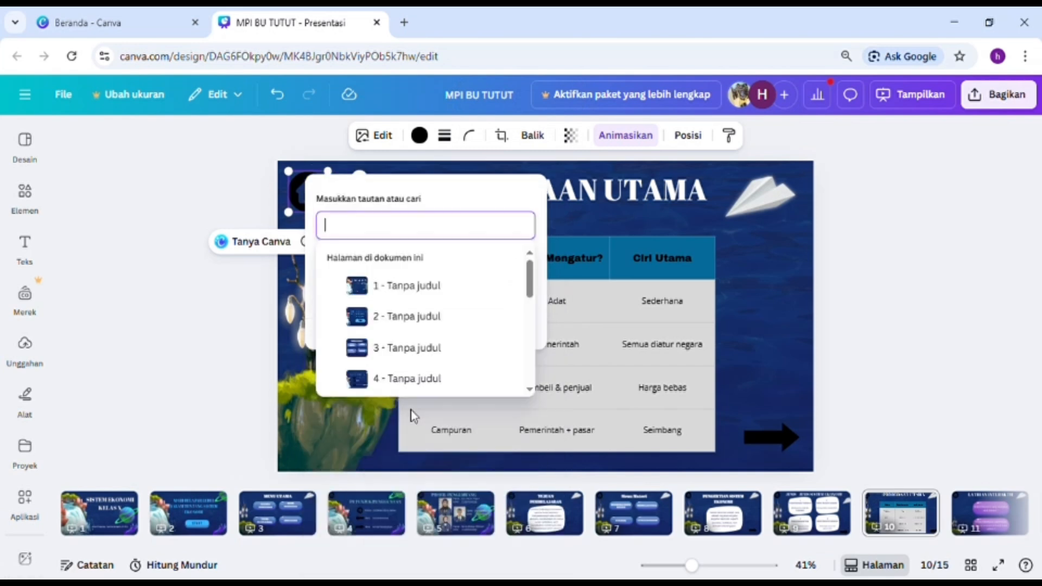
{"action": "scroll", "coordinate": [426, 350], "scroll_direction": "down", "scroll_amount": 2}
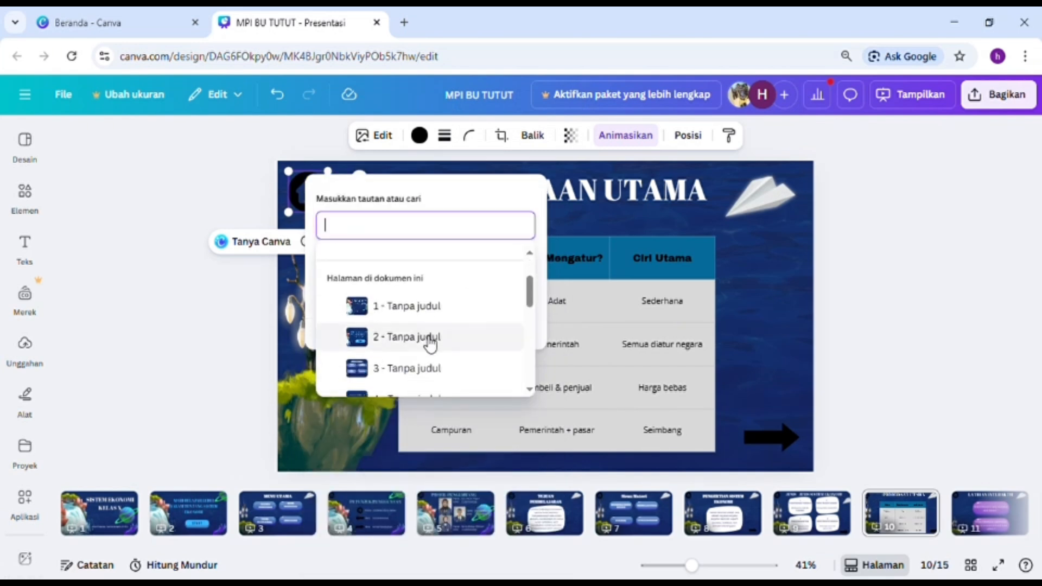
{"action": "left_click", "coordinate": [439, 367]}
{"action": "left_click", "coordinate": [475, 399]}
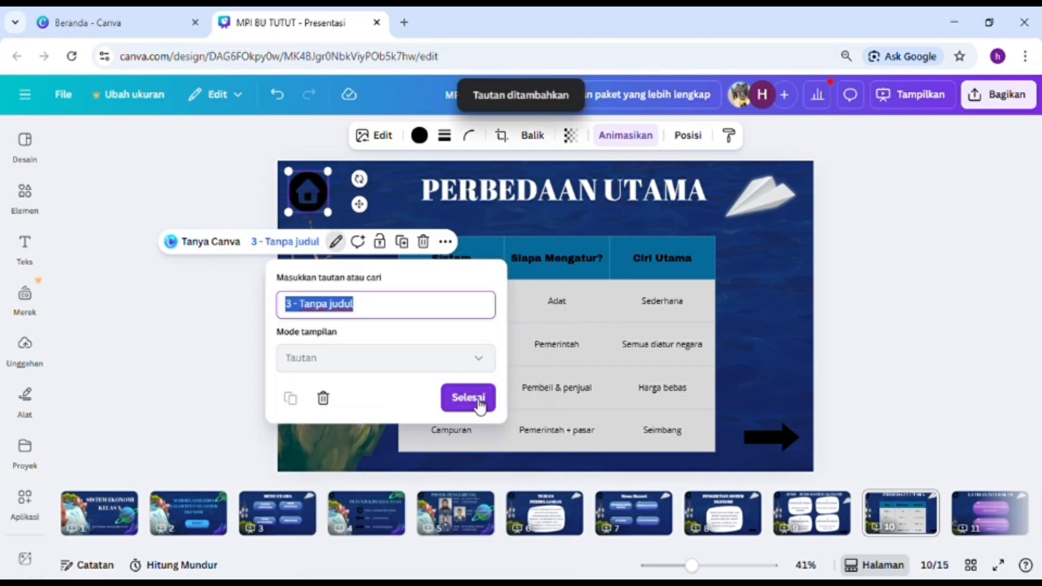
{"action": "left_click", "coordinate": [832, 426]}
Link the black arrow on the PERBEDAAN UTAMA page (page 10) to page 11.
{"action": "left_click", "coordinate": [778, 432]}
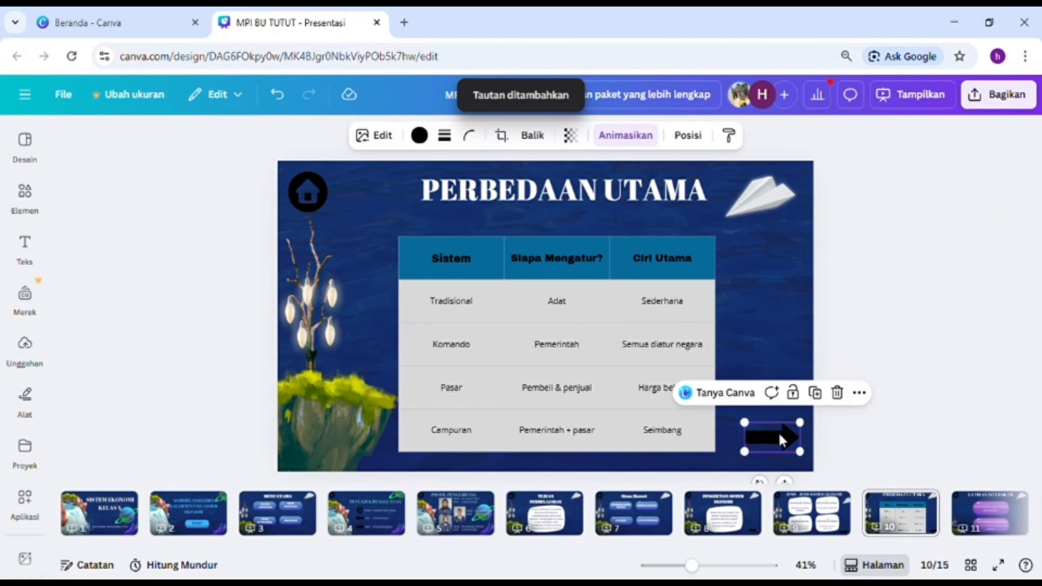
{"action": "right_click", "coordinate": [779, 436]}
{"action": "left_click", "coordinate": [817, 421]}
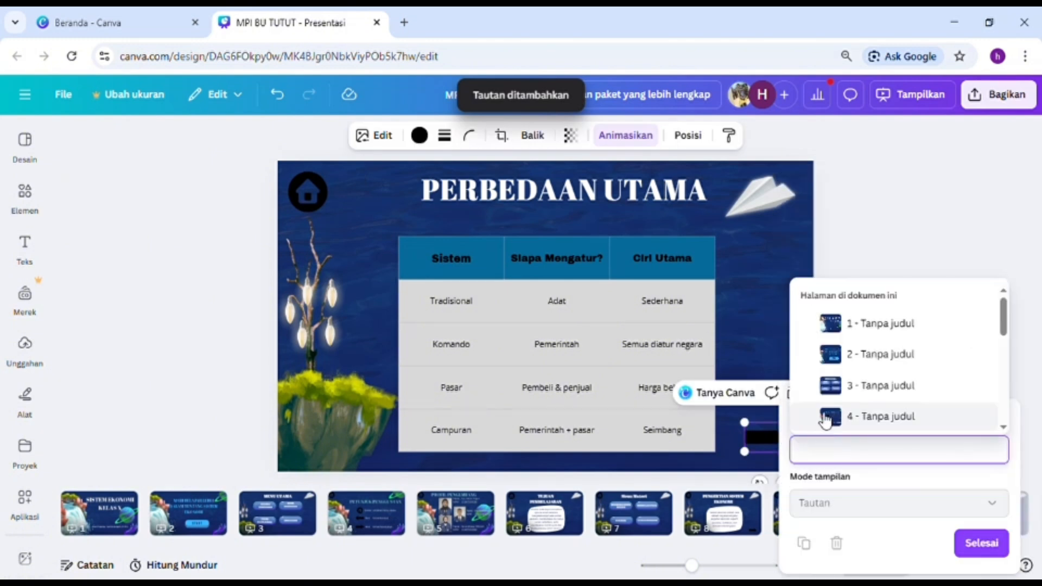
{"action": "scroll", "coordinate": [834, 415], "scroll_direction": "down", "scroll_amount": 1}
{"action": "scroll", "coordinate": [836, 412], "scroll_direction": "down", "scroll_amount": 5}
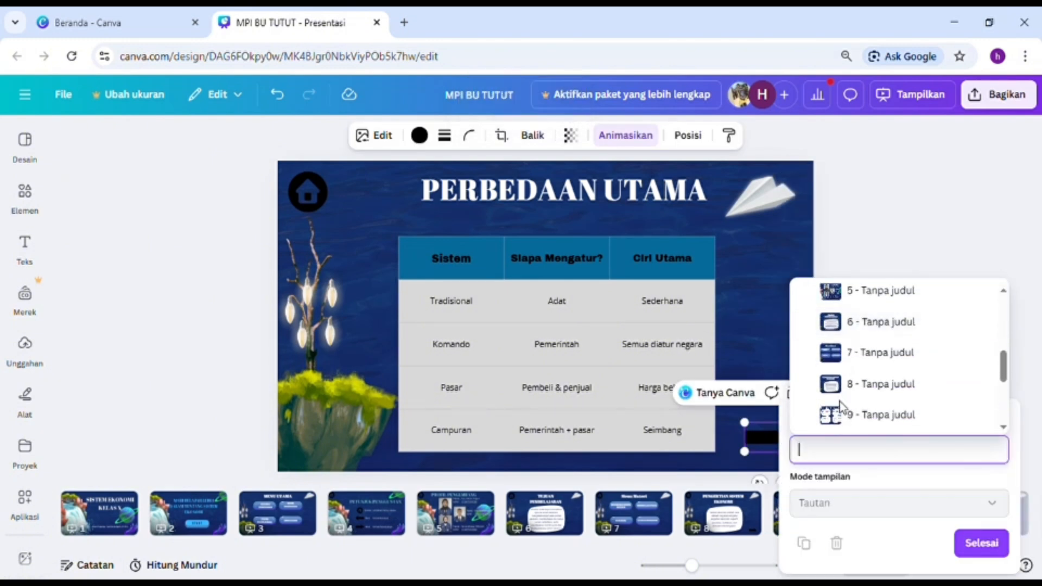
{"action": "scroll", "coordinate": [857, 400], "scroll_direction": "down", "scroll_amount": 2}
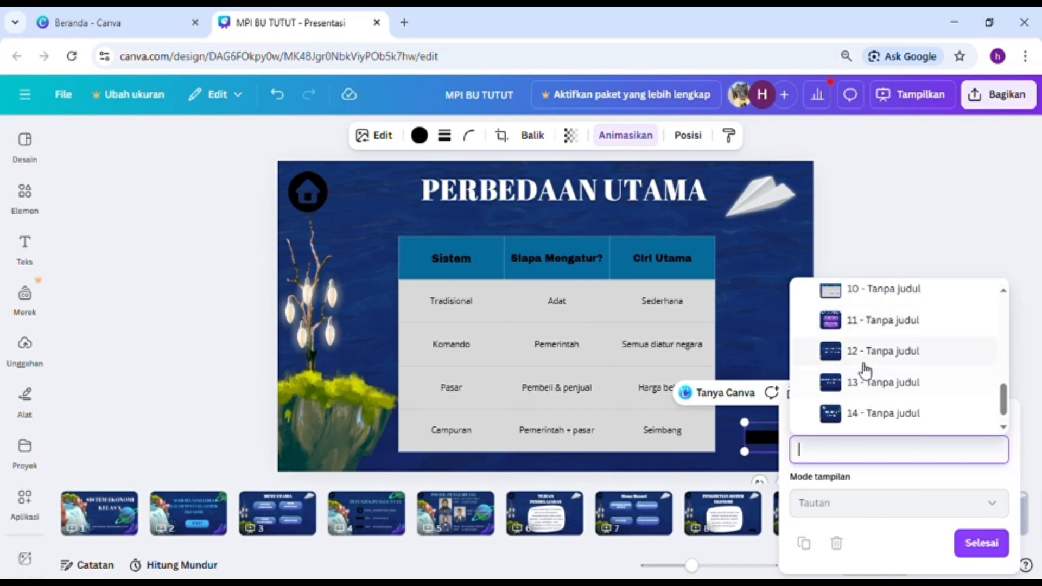
{"action": "left_click", "coordinate": [840, 321]}
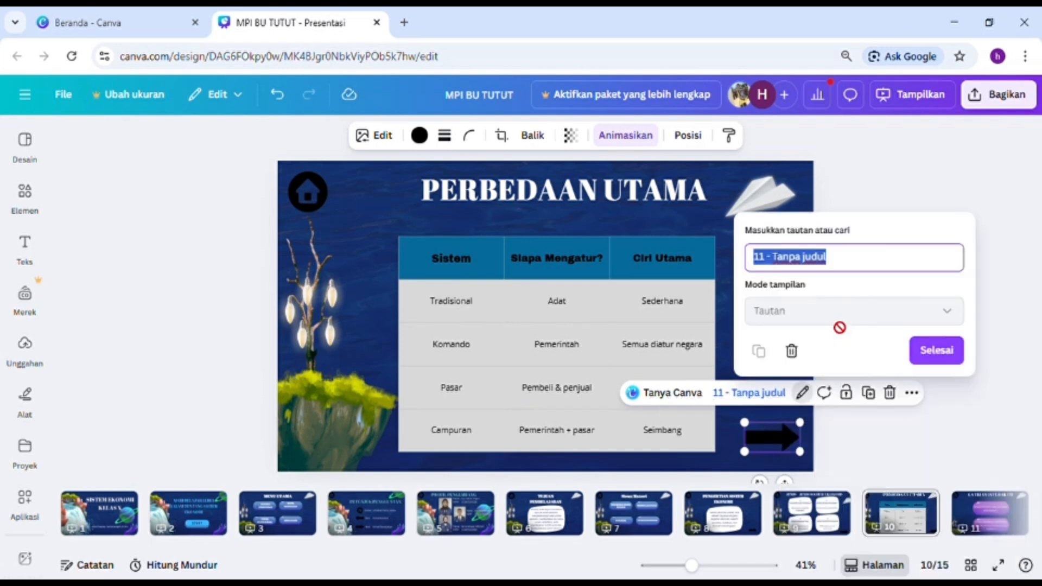
{"action": "left_click", "coordinate": [922, 355]}
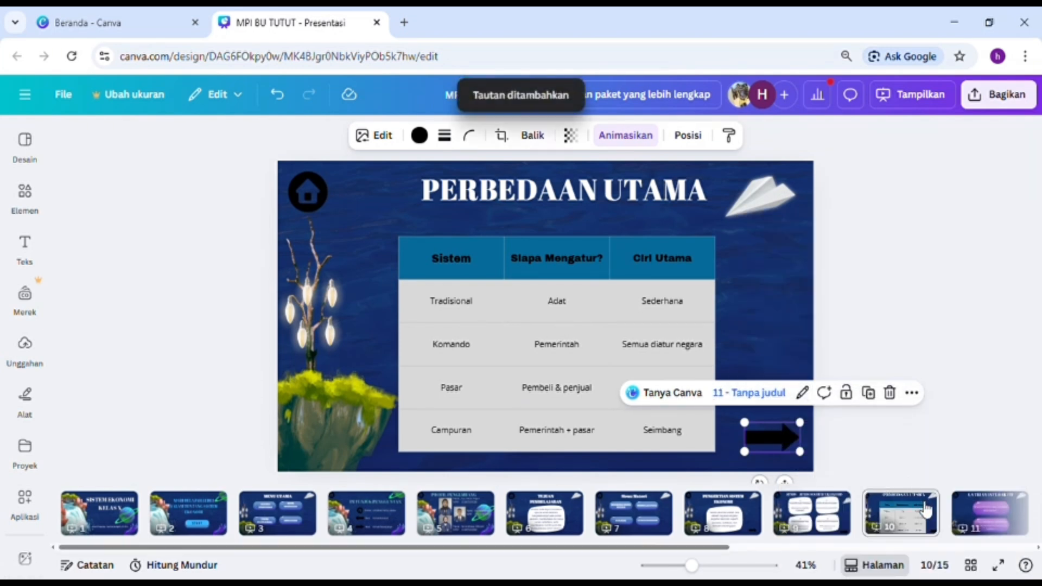
Link the home icon on the LATIHAN INTERAKTIF page (page 11) to page 3.
{"action": "left_click", "coordinate": [735, 548]}
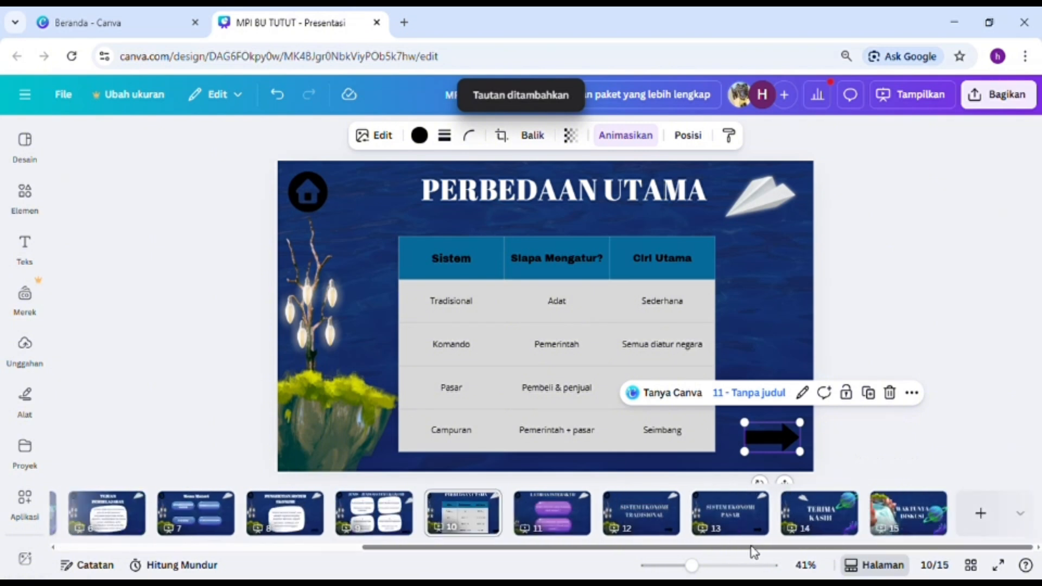
{"action": "left_click", "coordinate": [544, 512]}
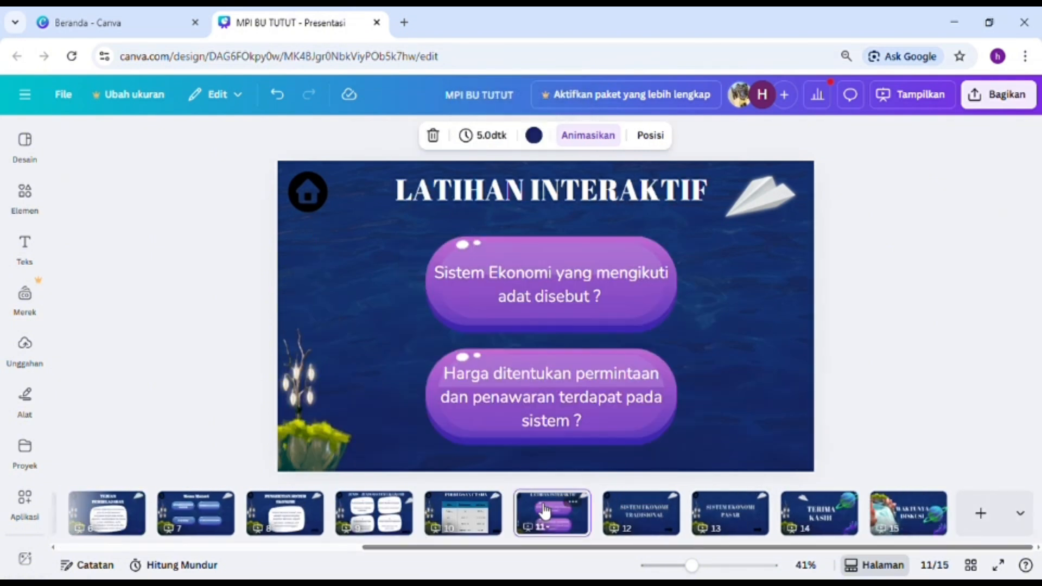
{"action": "left_click", "coordinate": [557, 295]}
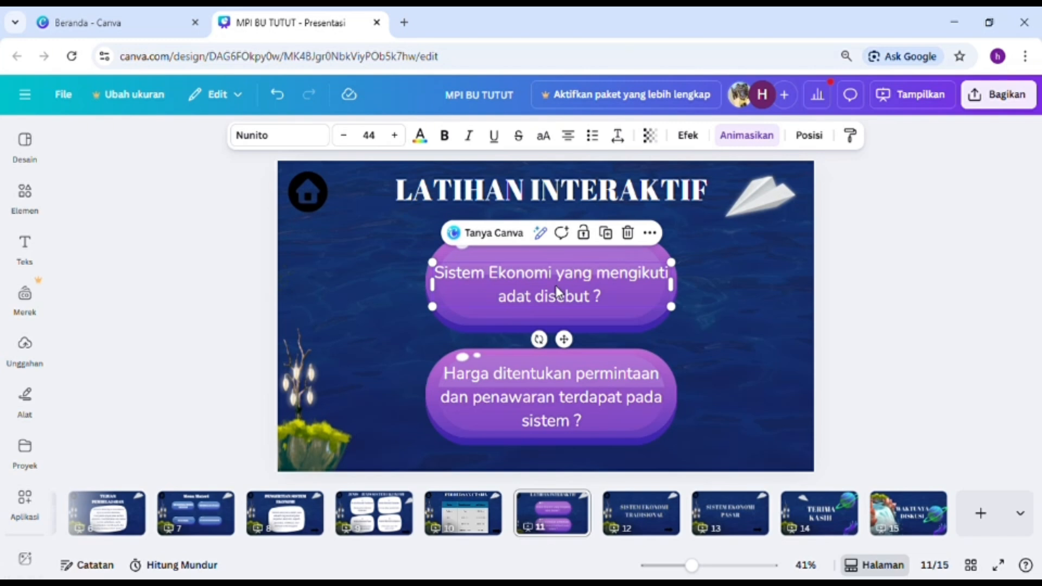
{"action": "left_click", "coordinate": [328, 188]}
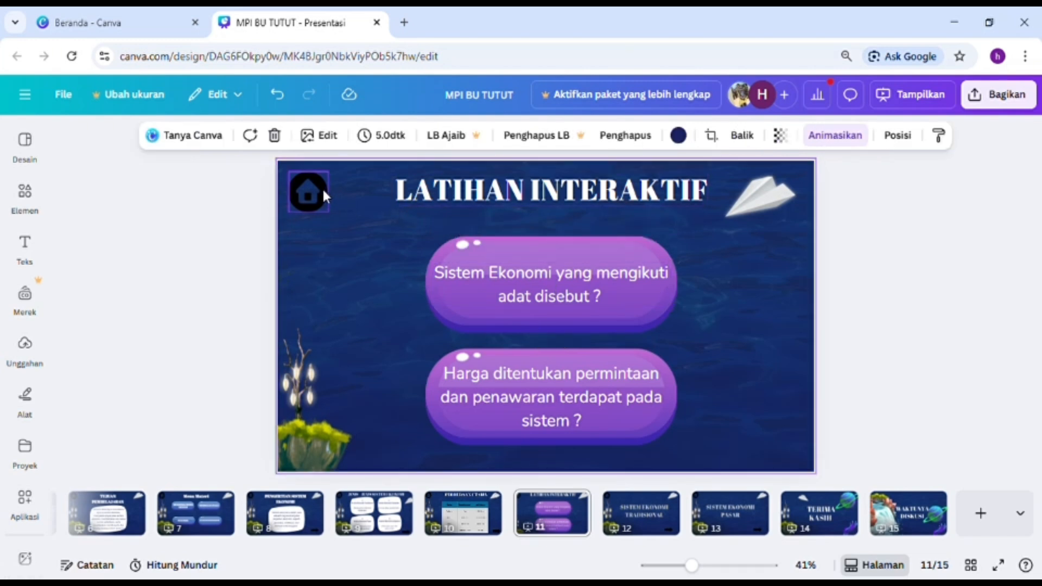
{"action": "right_click", "coordinate": [322, 187]}
{"action": "left_click", "coordinate": [402, 428]}
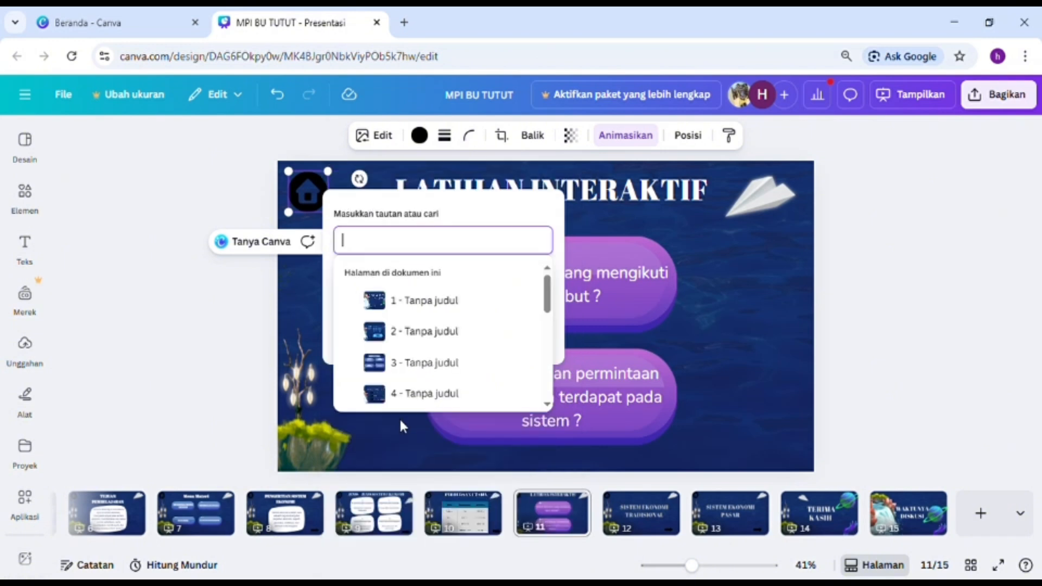
{"action": "scroll", "coordinate": [374, 388], "scroll_direction": "down", "scroll_amount": 2}
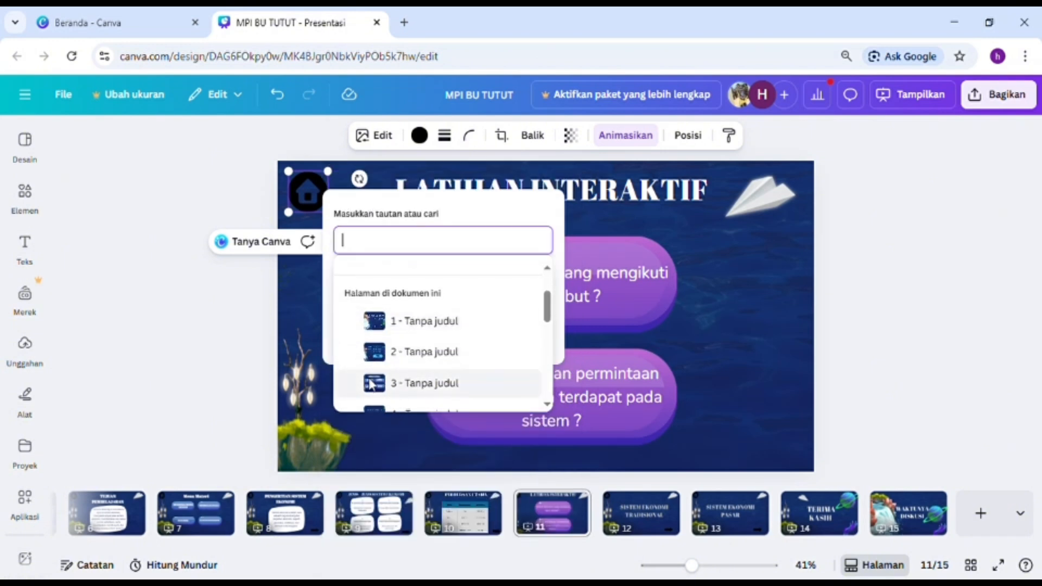
{"action": "left_click", "coordinate": [400, 385]}
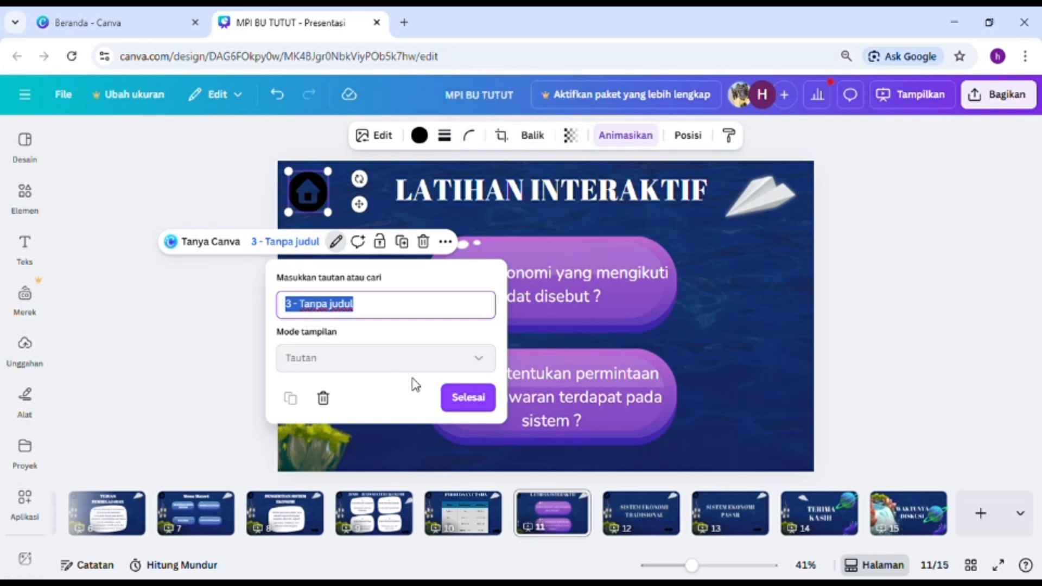
{"action": "left_click", "coordinate": [471, 396]}
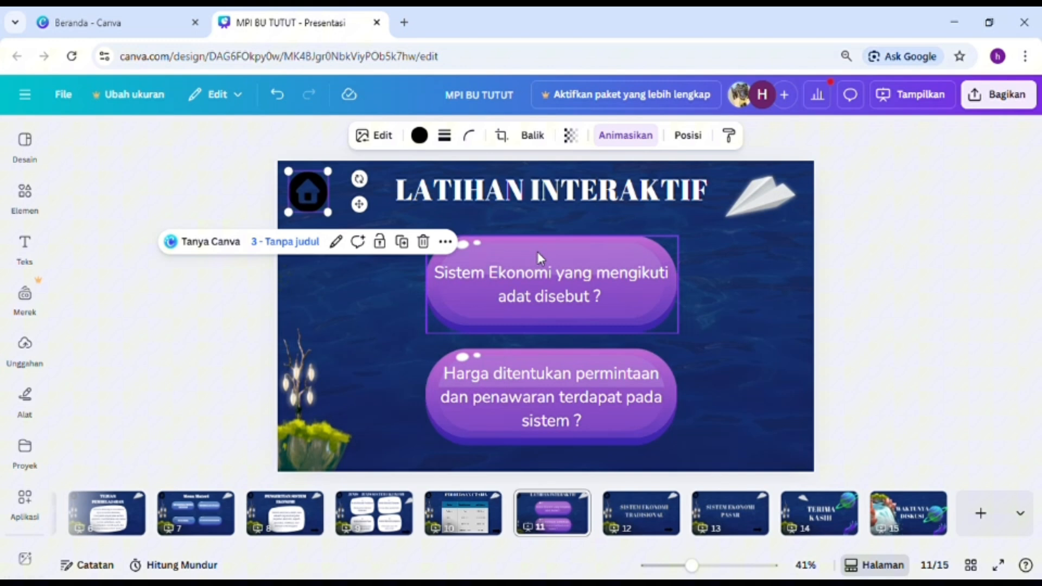
Link the question text "Sistem Ekonomi yang mengikuti adat disebut ?" on page 11 to page 12.
{"action": "left_click", "coordinate": [553, 278]}
{"action": "right_click", "coordinate": [552, 279]}
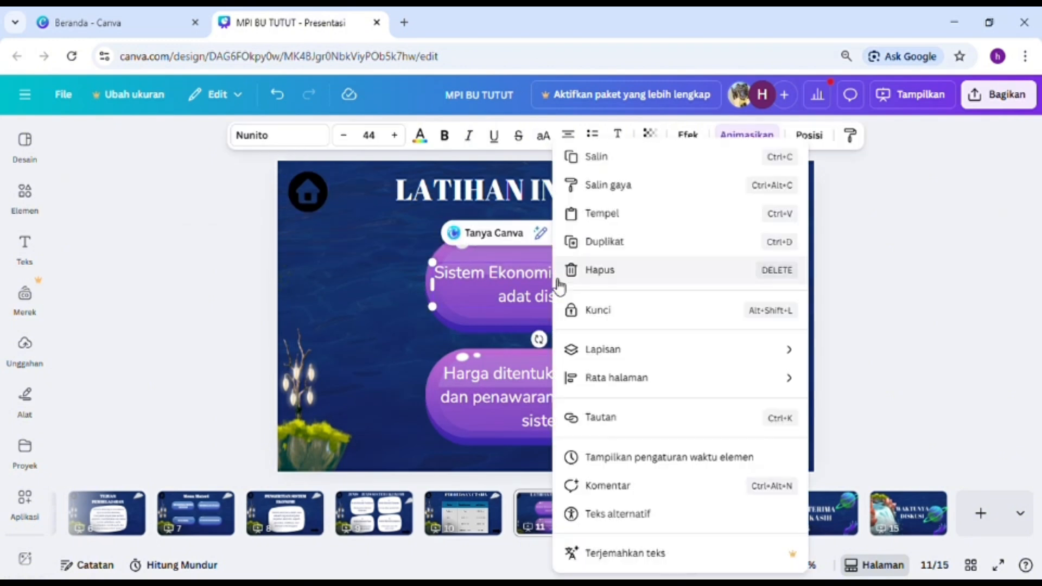
{"action": "left_click", "coordinate": [609, 416]}
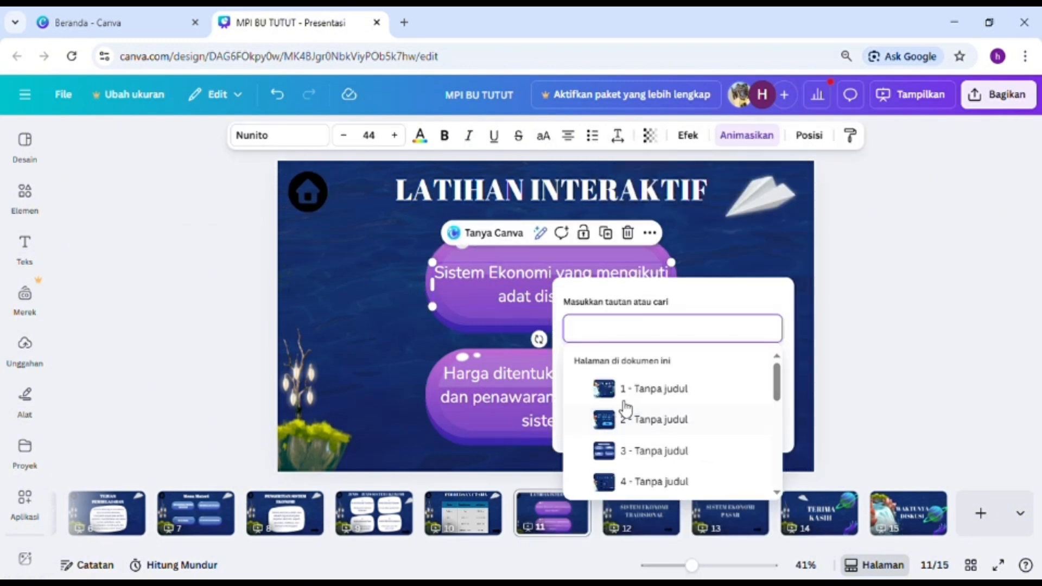
{"action": "scroll", "coordinate": [614, 417], "scroll_direction": "down", "scroll_amount": 6}
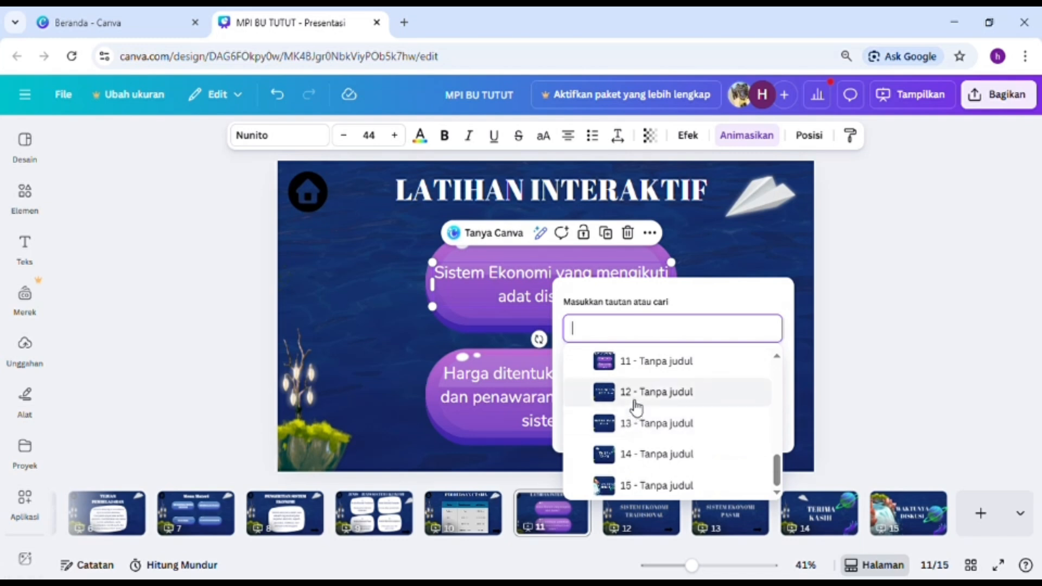
{"action": "left_click", "coordinate": [631, 399]}
{"action": "left_click", "coordinate": [723, 398]}
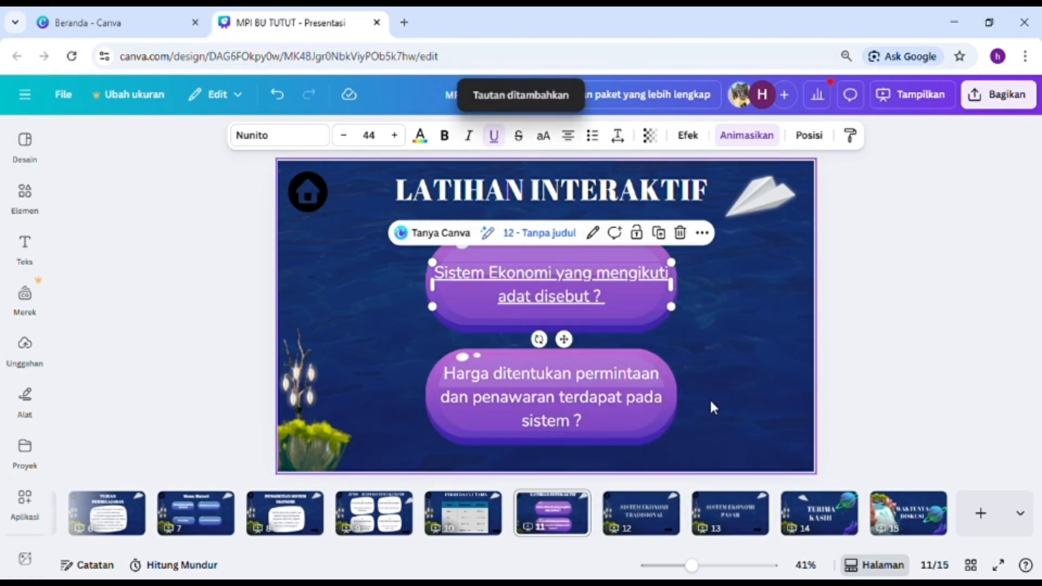
Link the question text "Harga ditentukan permintaan dan penawaran terdapat pada sistem ?" on page 11 to page 13.
{"action": "left_click", "coordinate": [580, 412]}
{"action": "right_click", "coordinate": [579, 413]}
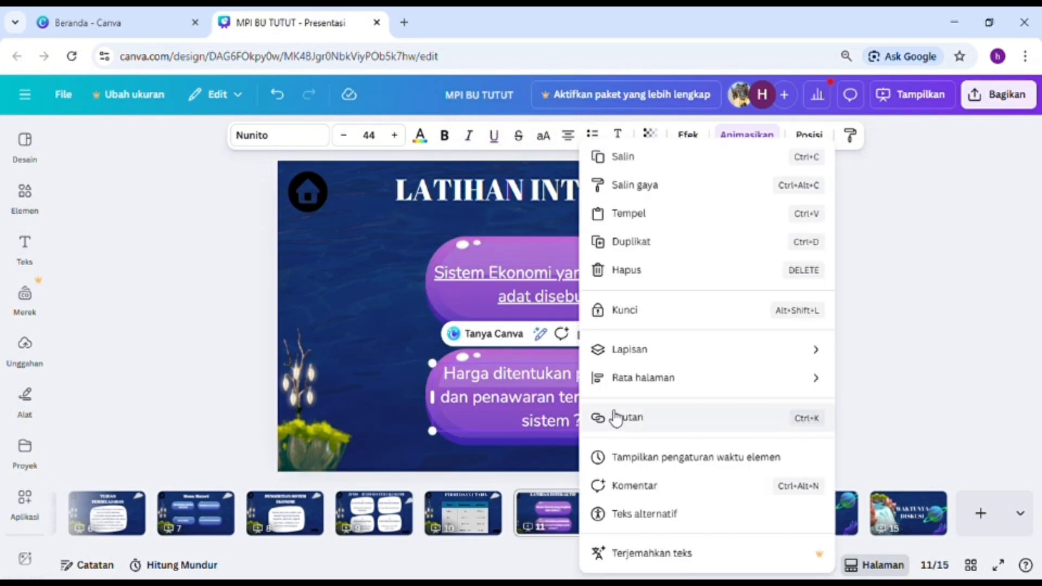
{"action": "left_click", "coordinate": [640, 423]}
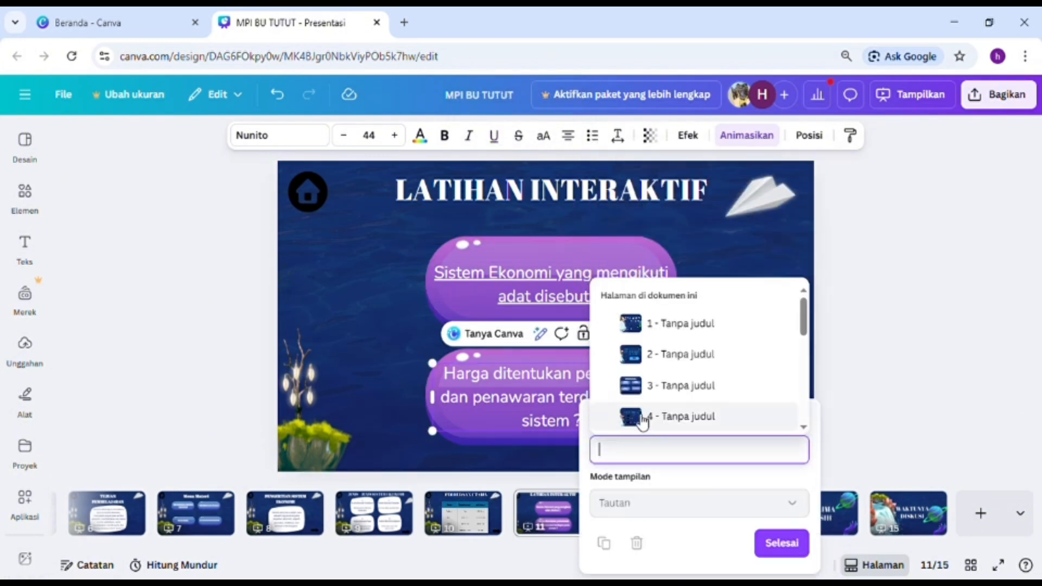
{"action": "scroll", "coordinate": [643, 415], "scroll_direction": "down", "scroll_amount": 3}
{"action": "scroll", "coordinate": [644, 415], "scroll_direction": "down", "scroll_amount": 5}
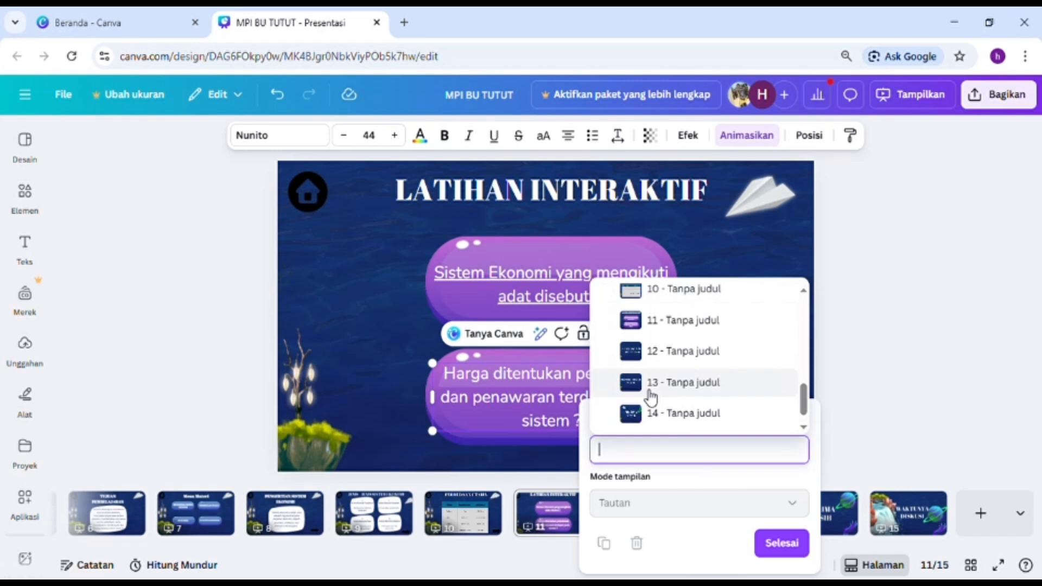
{"action": "left_click", "coordinate": [651, 396]}
{"action": "left_click", "coordinate": [746, 488]}
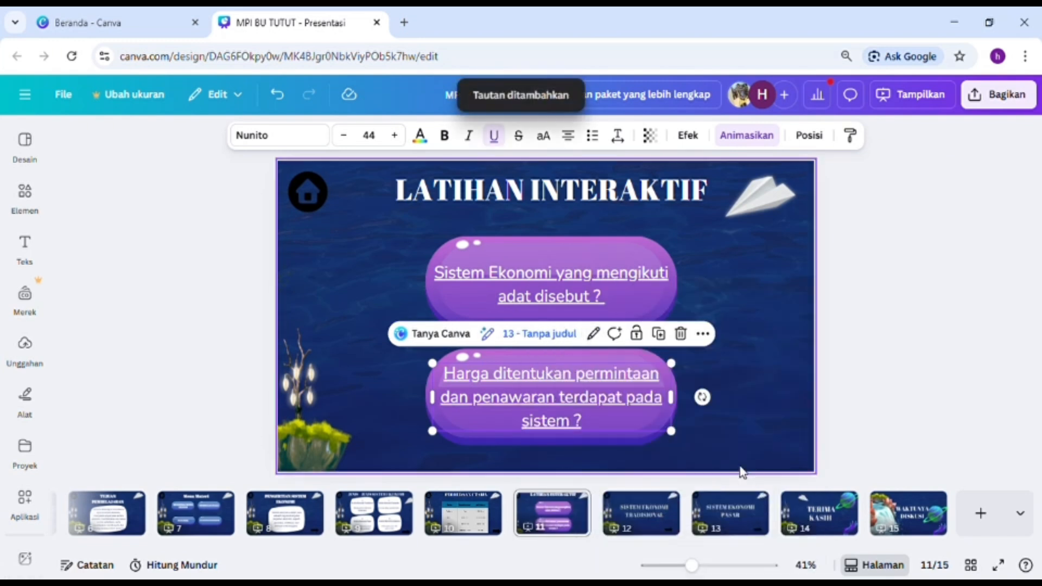
{"action": "left_click", "coordinate": [849, 359]}
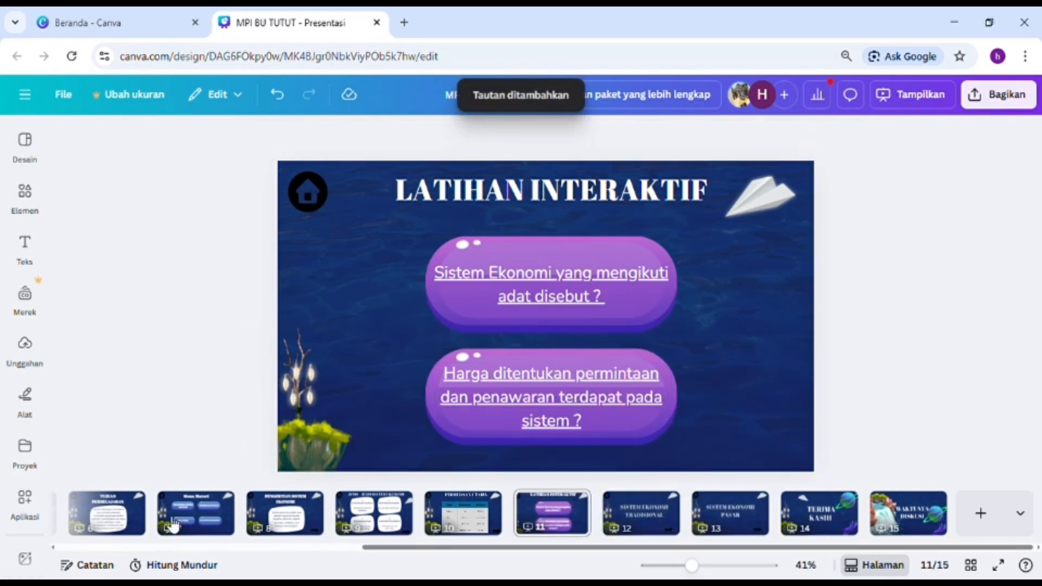
Present the design full screen from page 1 and test the START link to the MENU UTAMA page.
{"action": "left_click_drag", "start_coordinate": [600, 549], "coordinate": [280, 551]}
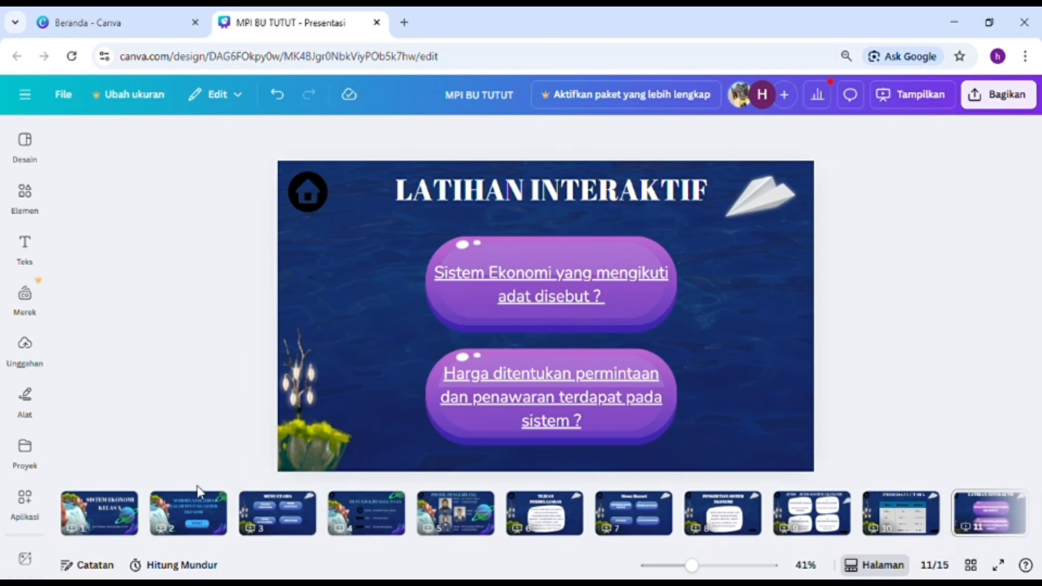
{"action": "left_click", "coordinate": [104, 499]}
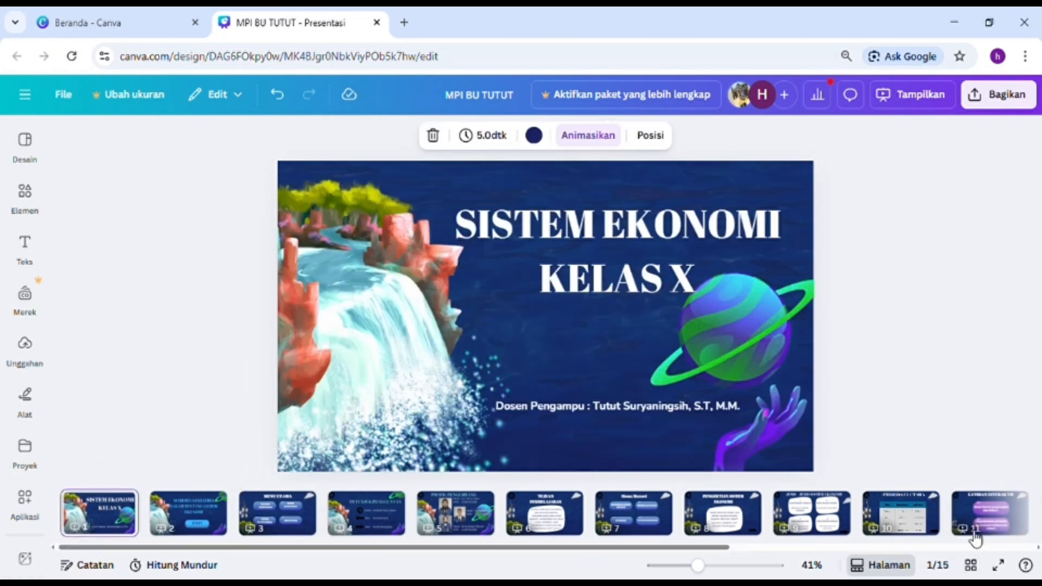
{"action": "left_click", "coordinate": [999, 566]}
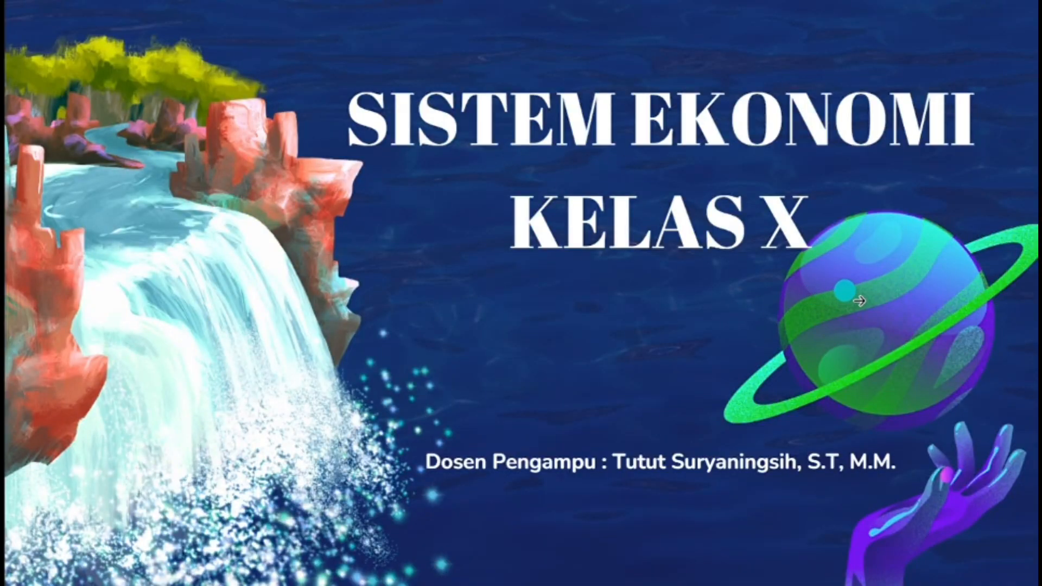
{"action": "left_click", "coordinate": [905, 298]}
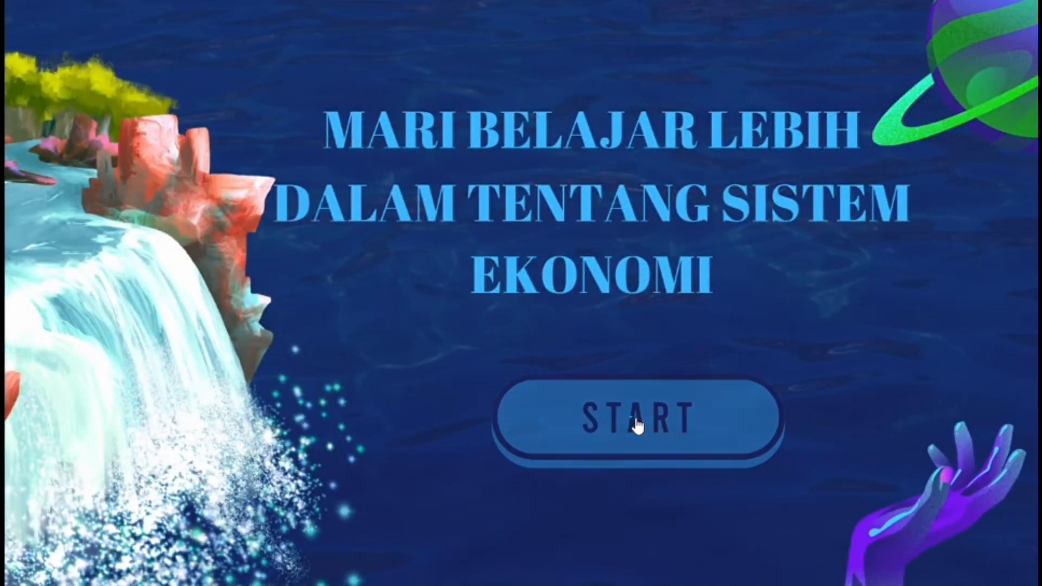
{"action": "left_click", "coordinate": [640, 427]}
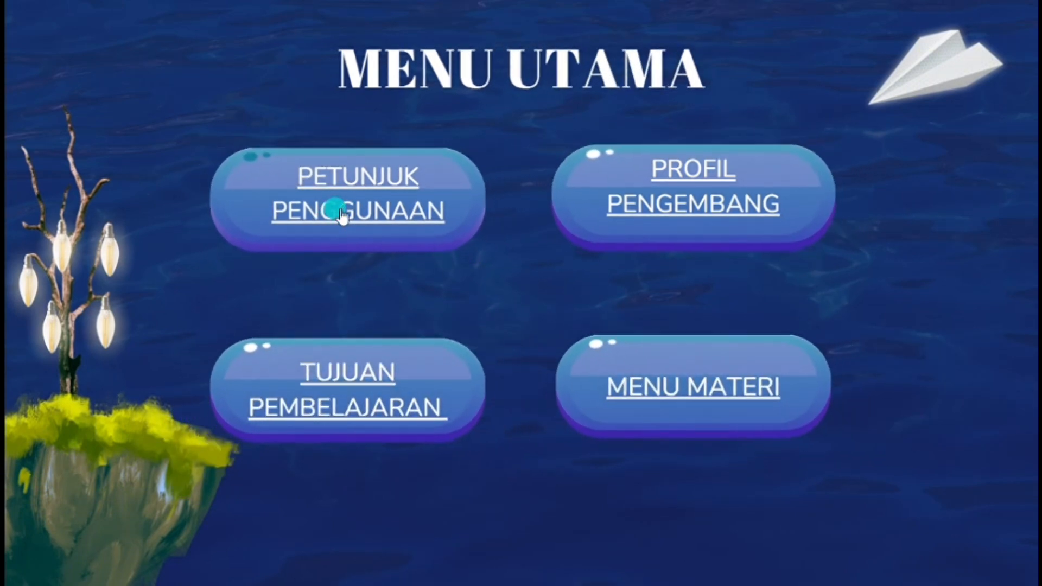
Test the PETUNJUK PENGGUNAAN and PROFIL PENGEMBANG links, returning to MENU UTAMA through each page's home icon.
{"action": "left_click", "coordinate": [342, 216]}
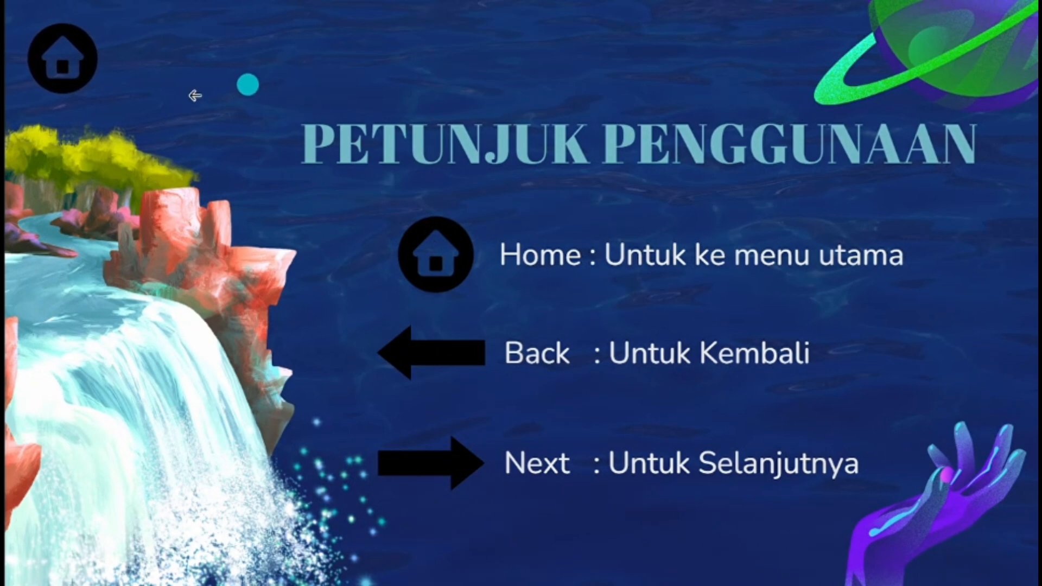
{"action": "left_click", "coordinate": [82, 68]}
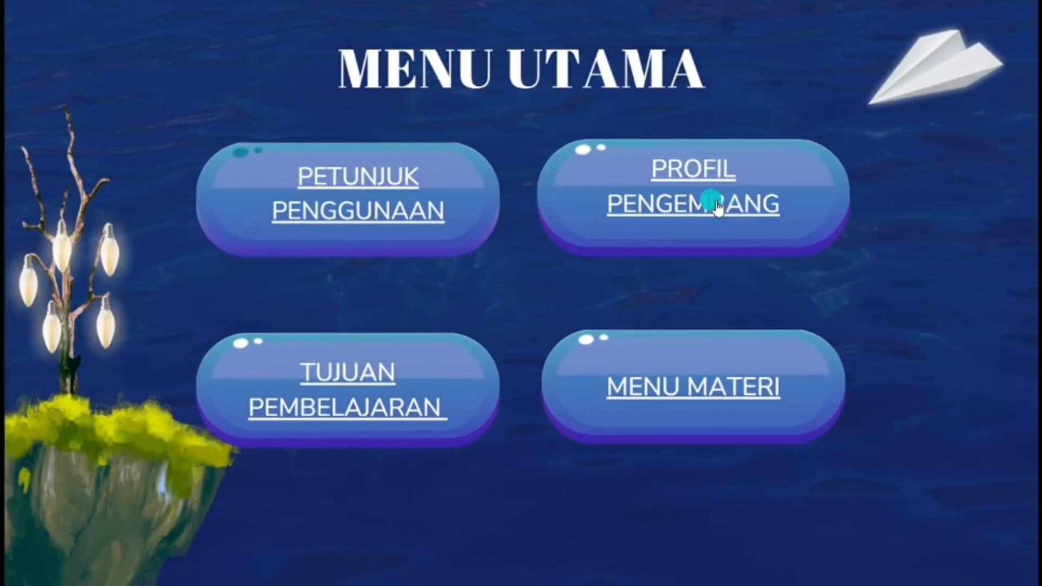
{"action": "left_click", "coordinate": [714, 204]}
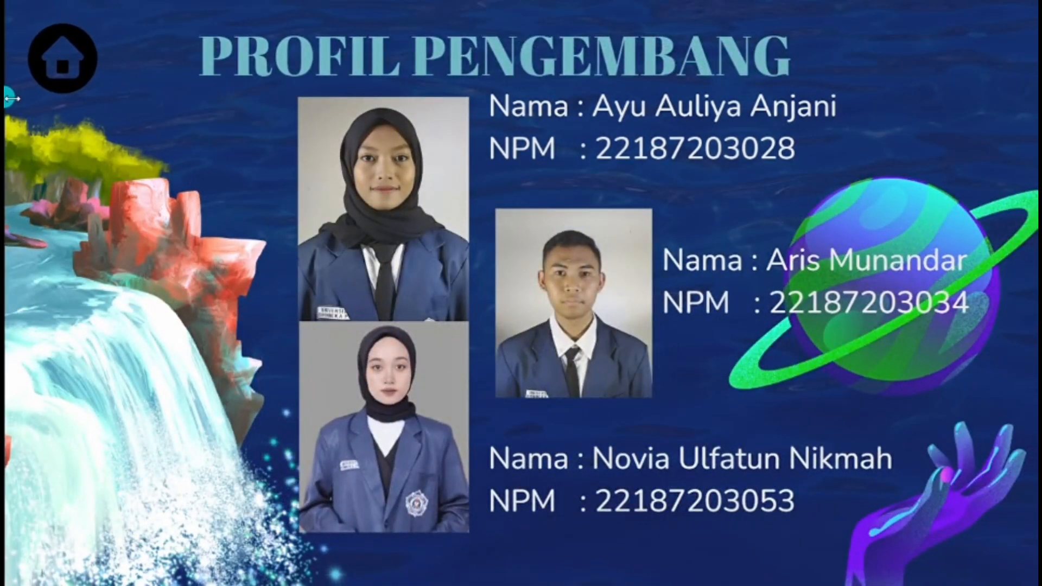
{"action": "left_click", "coordinate": [78, 75]}
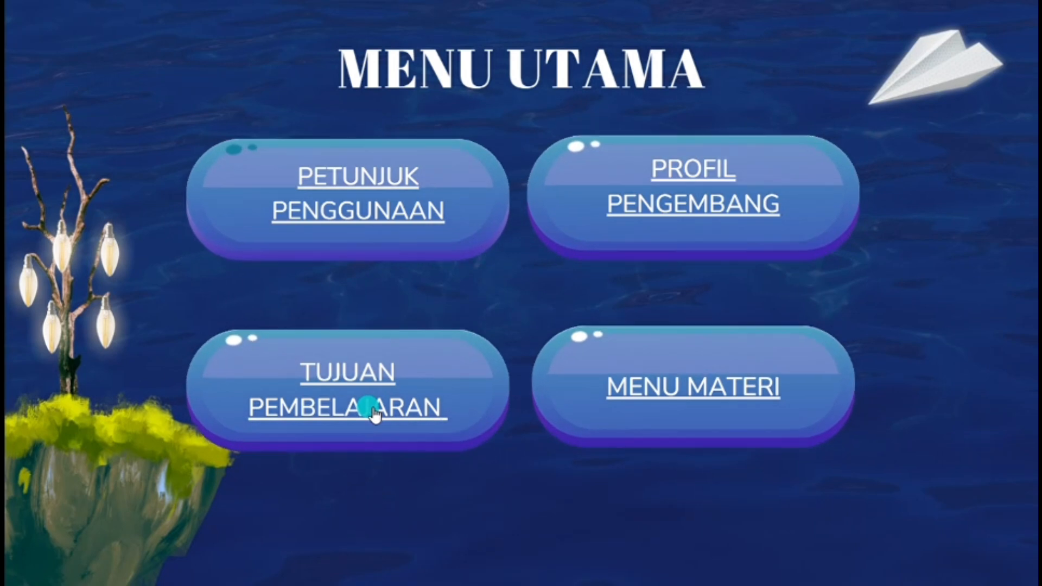
Test the TUJUAN PEMBELAJARAN link and its home icon, and follow the MENU MATERI link from MENU UTAMA.
{"action": "left_click", "coordinate": [367, 407]}
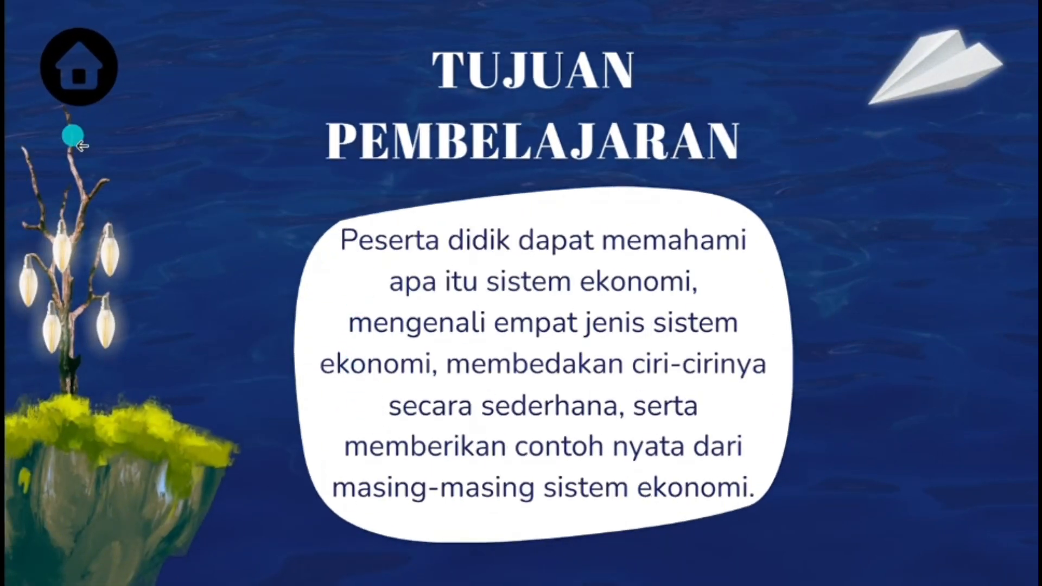
{"action": "left_click", "coordinate": [76, 82]}
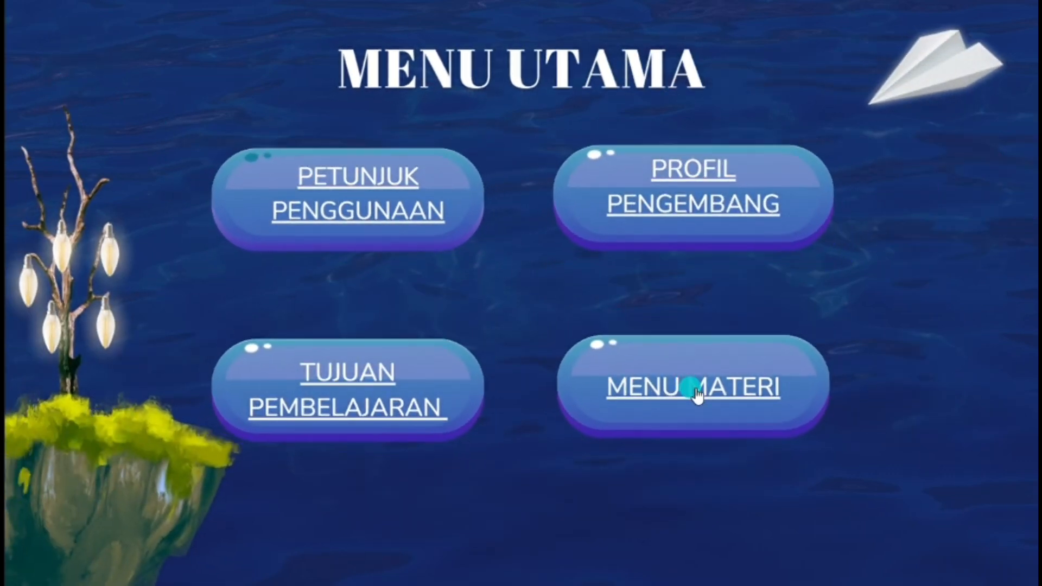
{"action": "left_click", "coordinate": [696, 394]}
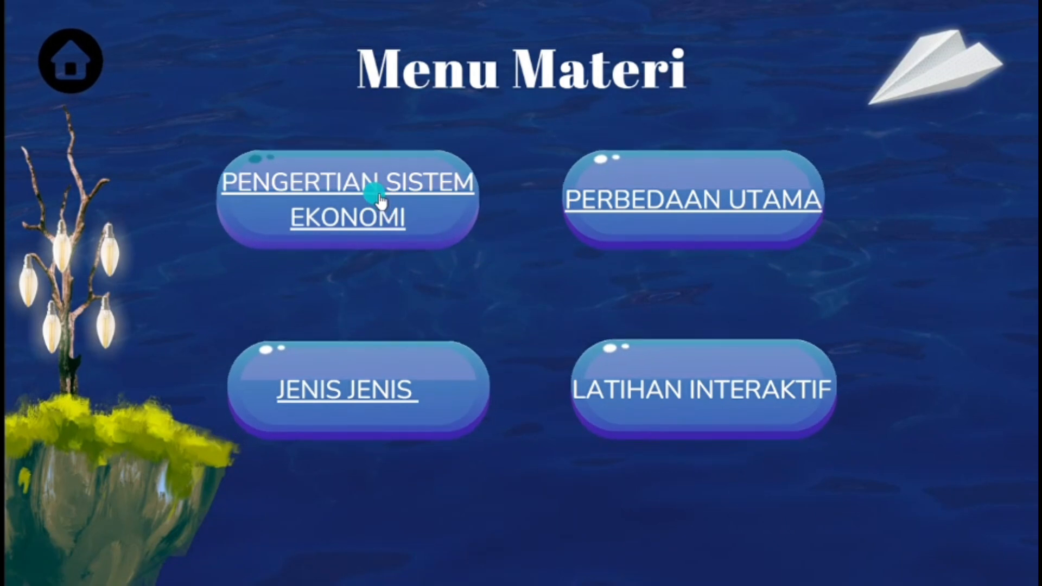
Test the PENGERTIAN SISTEM EKONOMI link and follow the page arrows through JENIS - JENIS SISTEM EKONOMI and PERBEDAAN UTAMA to LATIHAN INTERAKTIF.
{"action": "left_click", "coordinate": [374, 196]}
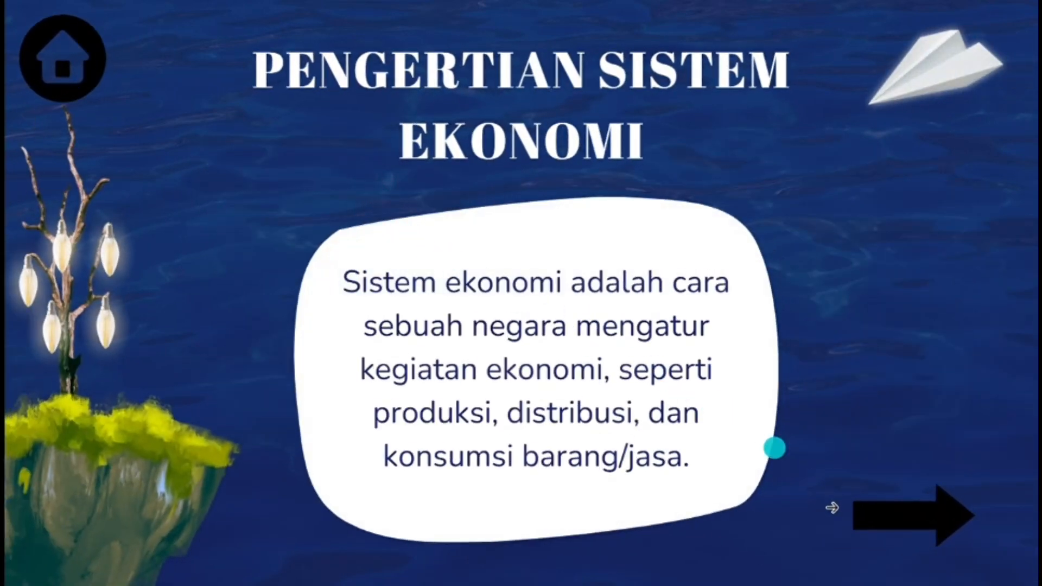
{"action": "left_click", "coordinate": [904, 522]}
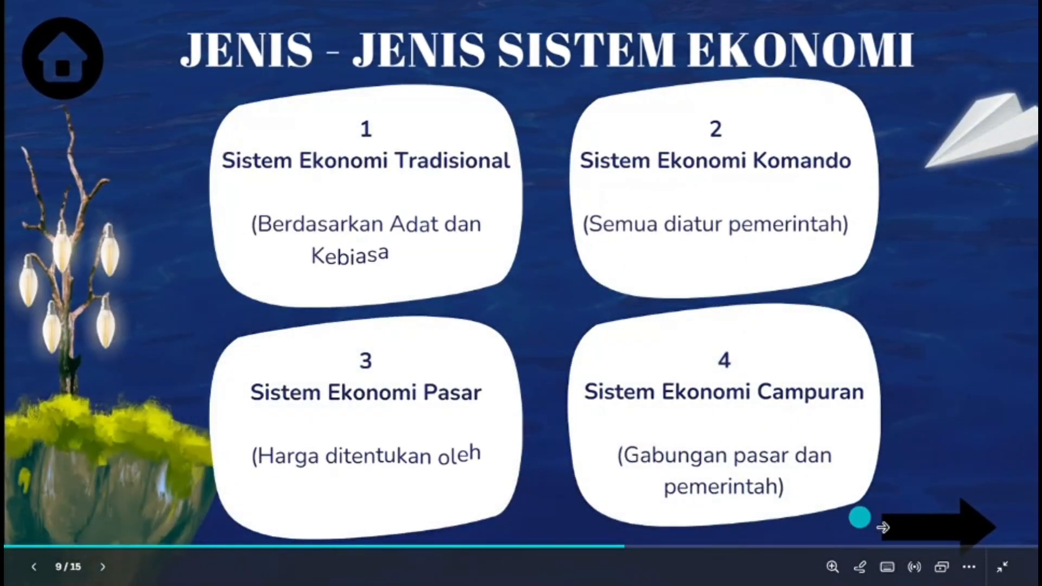
{"action": "left_click", "coordinate": [915, 535]}
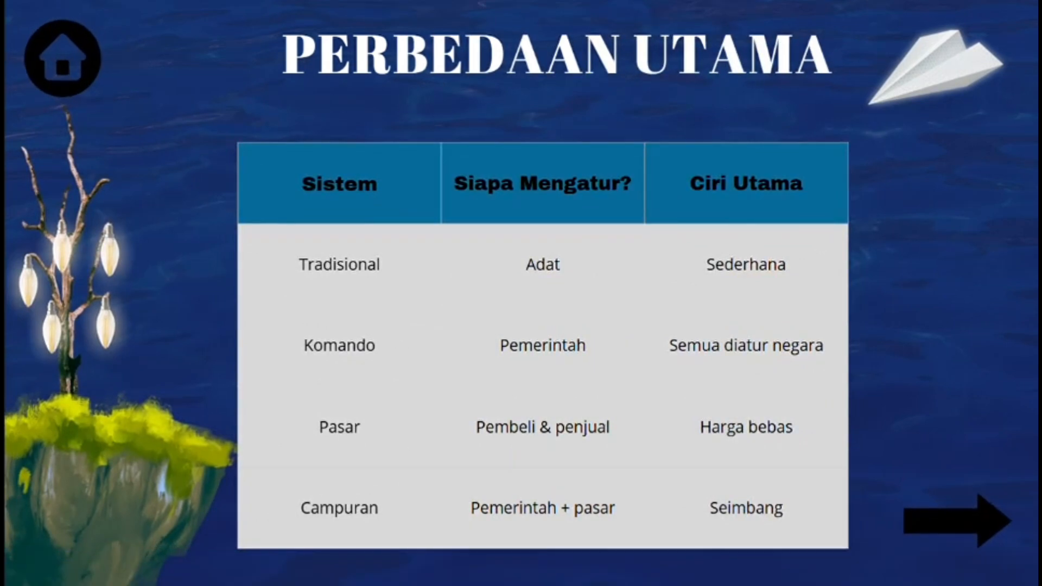
{"action": "left_click", "coordinate": [934, 516]}
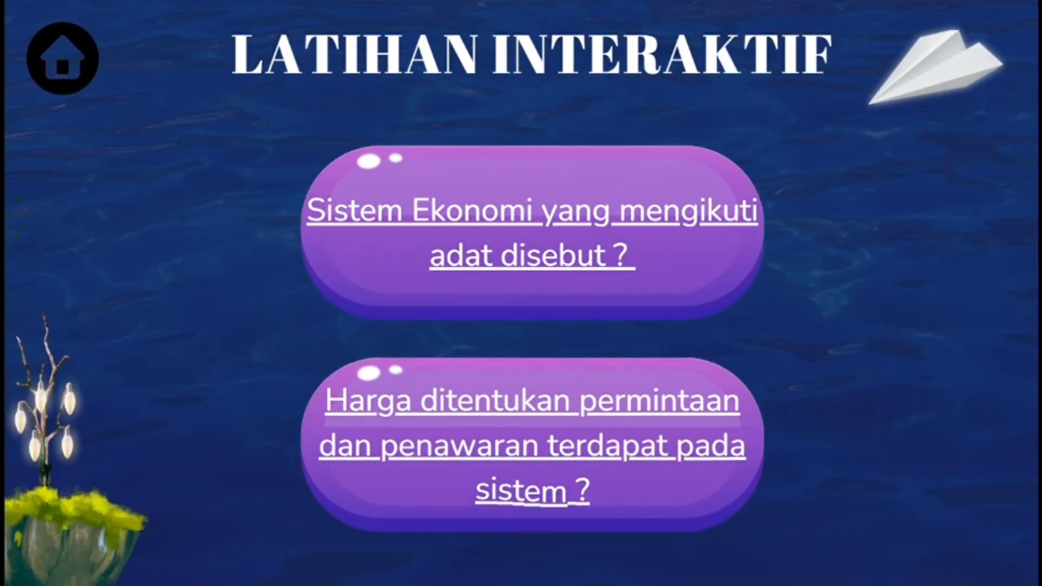
Test the question link "Sistem Ekonomi yang mengikuti adat disebut ?" and follow the arrows on the answer pages through to WAKTUNYA DISKUSI.
{"action": "left_click", "coordinate": [607, 259]}
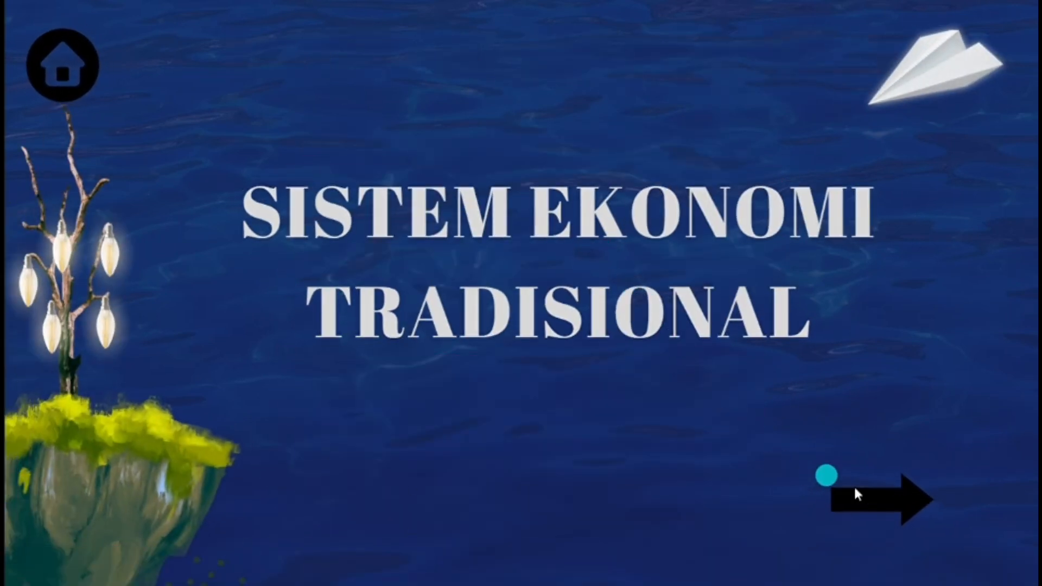
{"action": "left_click", "coordinate": [881, 502]}
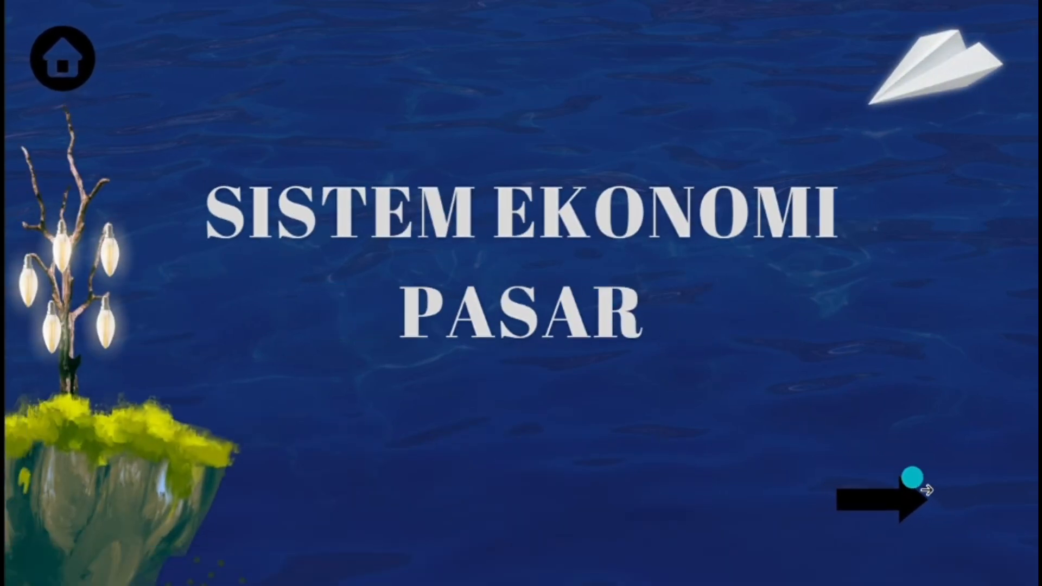
{"action": "left_click", "coordinate": [919, 503]}
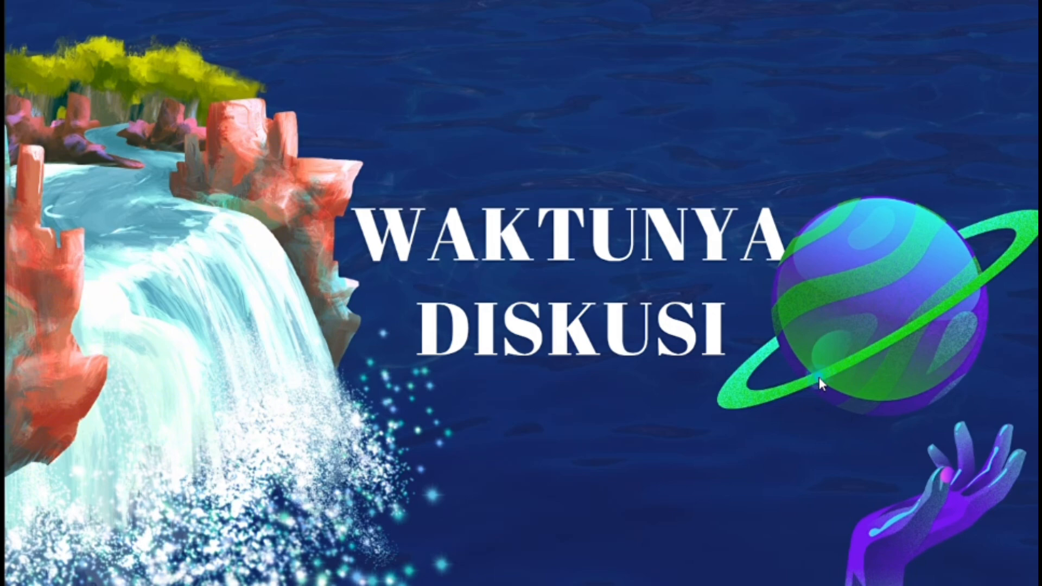
{"action": "left_click", "coordinate": [802, 376]}
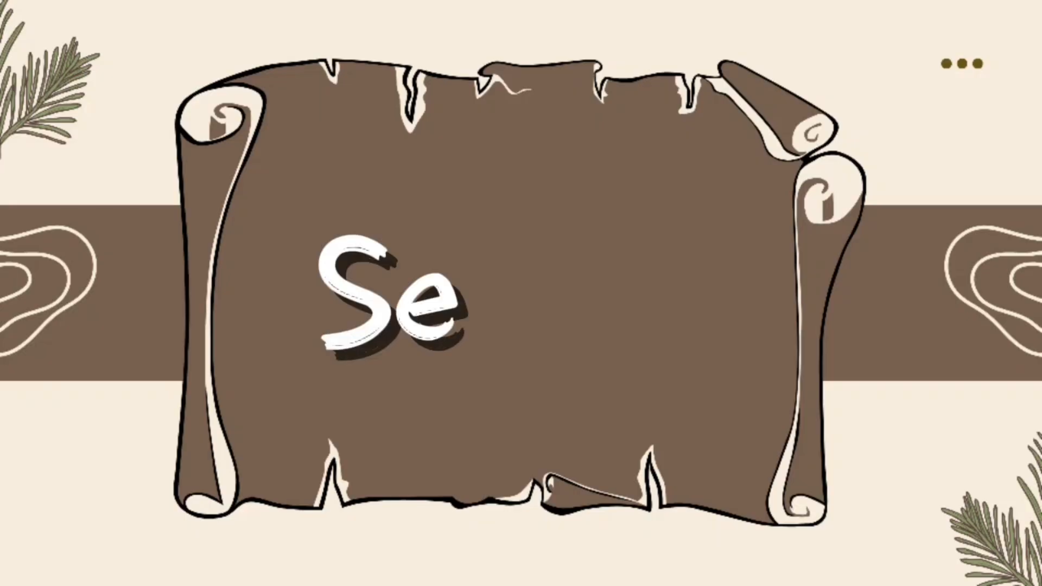